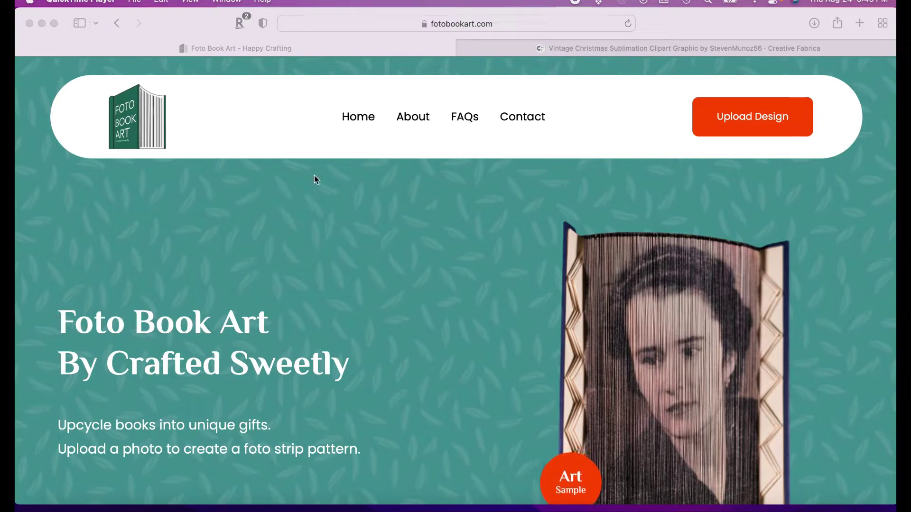
Activate Safari and open Foto Book Art's Upload Design form for height, pages and photo
scroll(364, 335, "down", 5)
scroll(364, 335, "down", 10)
scroll(363, 335, "up", 1)
scroll(364, 335, "down", 2)
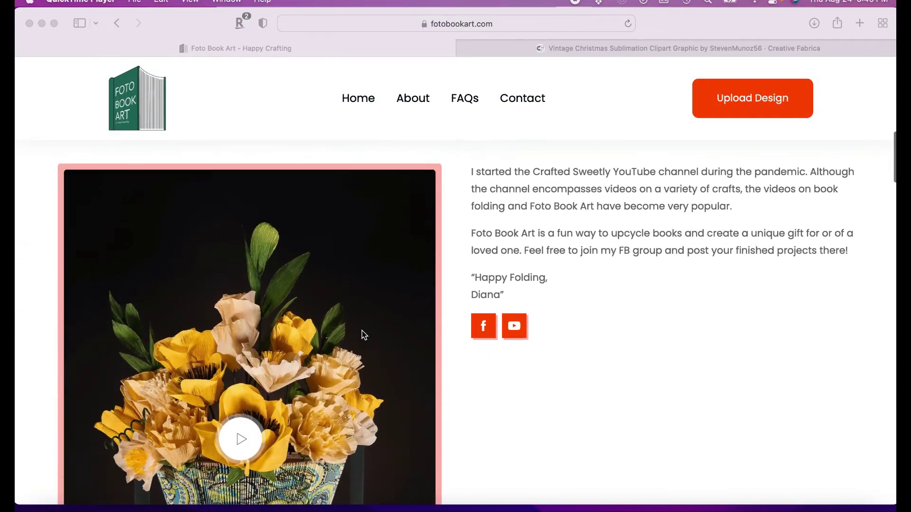
scroll(363, 335, "down", 3)
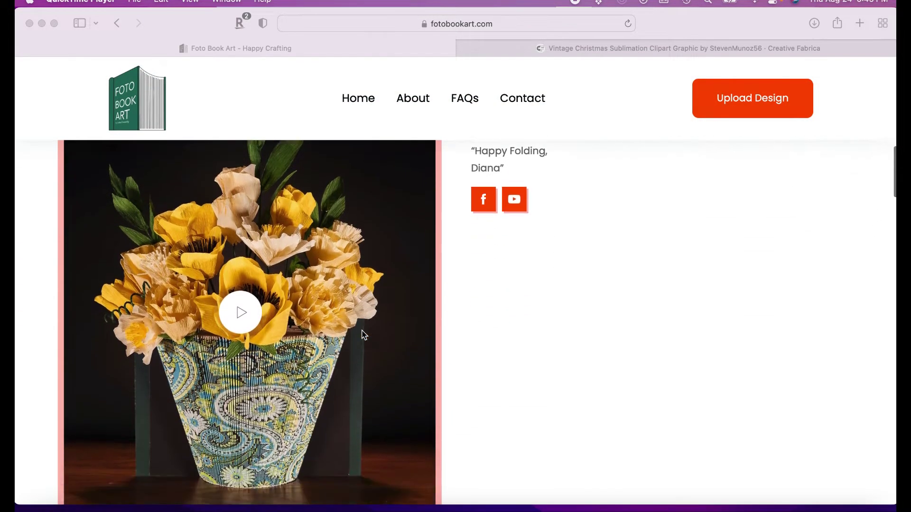
scroll(364, 335, "down", 2)
scroll(363, 335, "up", 12)
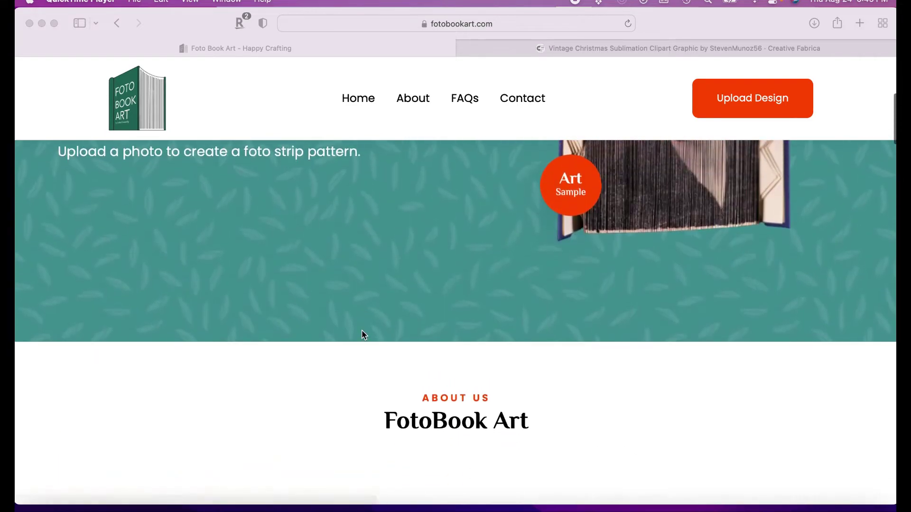
scroll(363, 335, "down", 8)
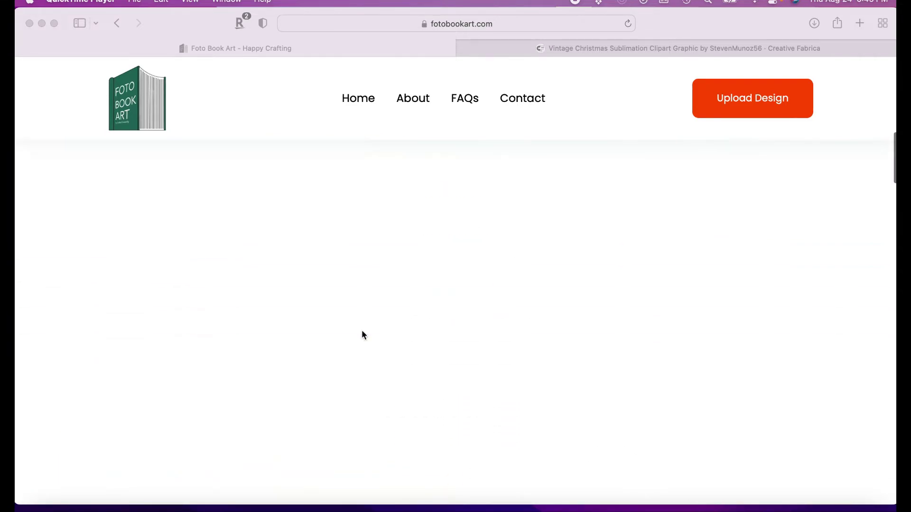
scroll(356, 329, "down", 2)
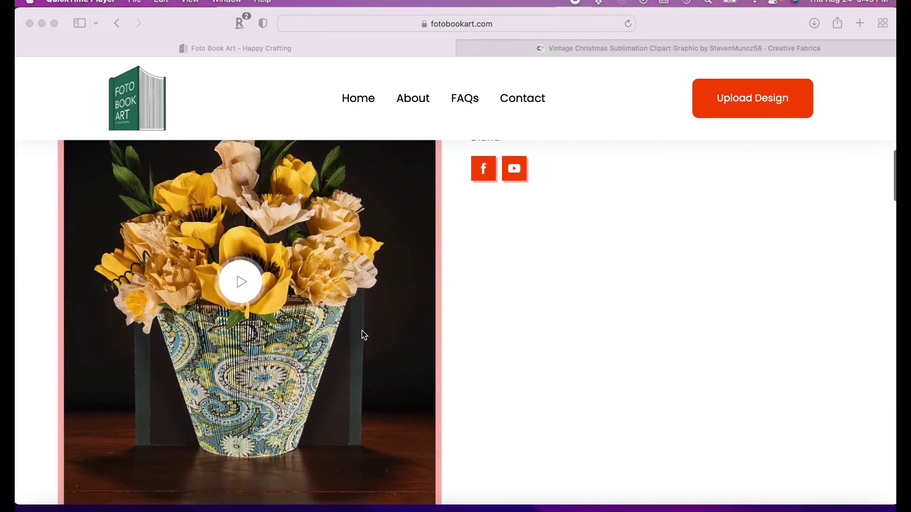
scroll(242, 302, "down", 8)
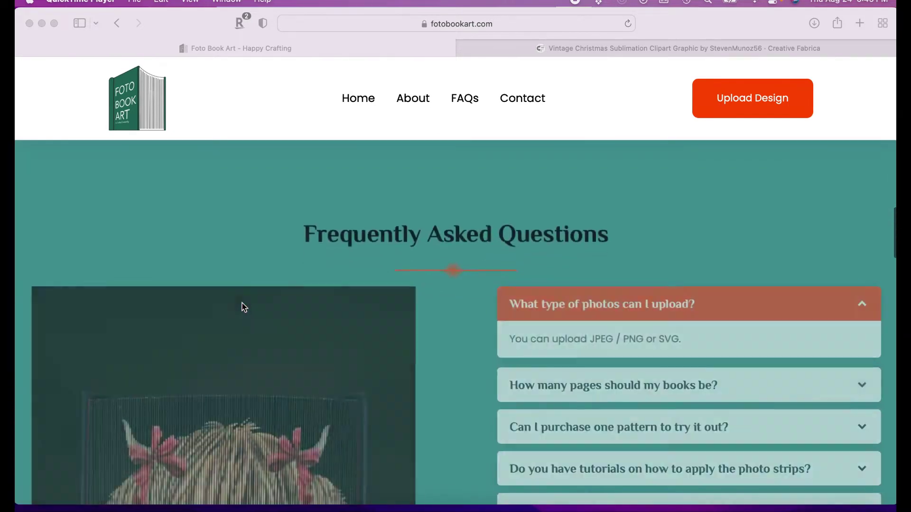
scroll(243, 308, "down", 3)
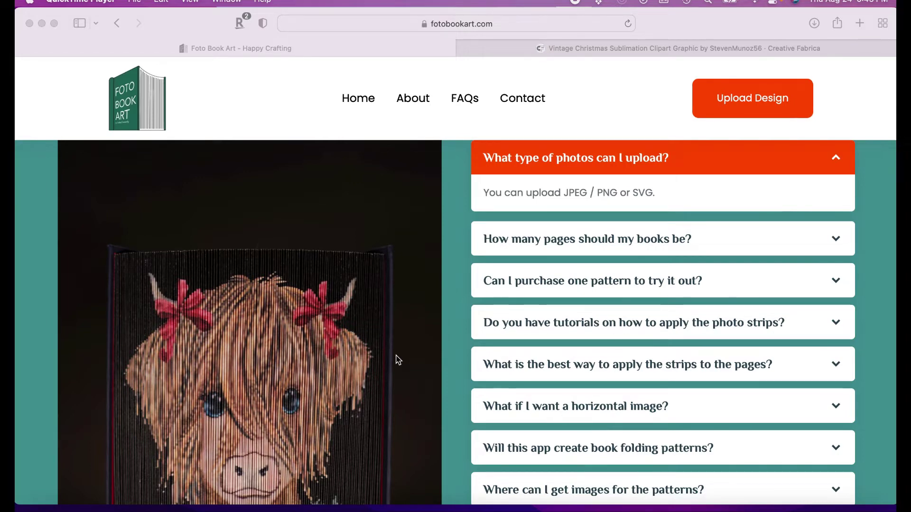
scroll(397, 360, "down", 10)
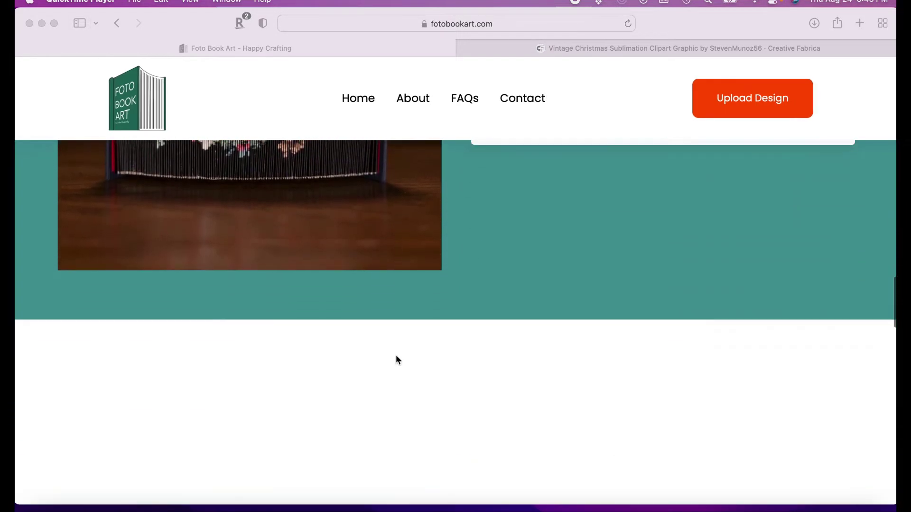
scroll(395, 360, "down", 6)
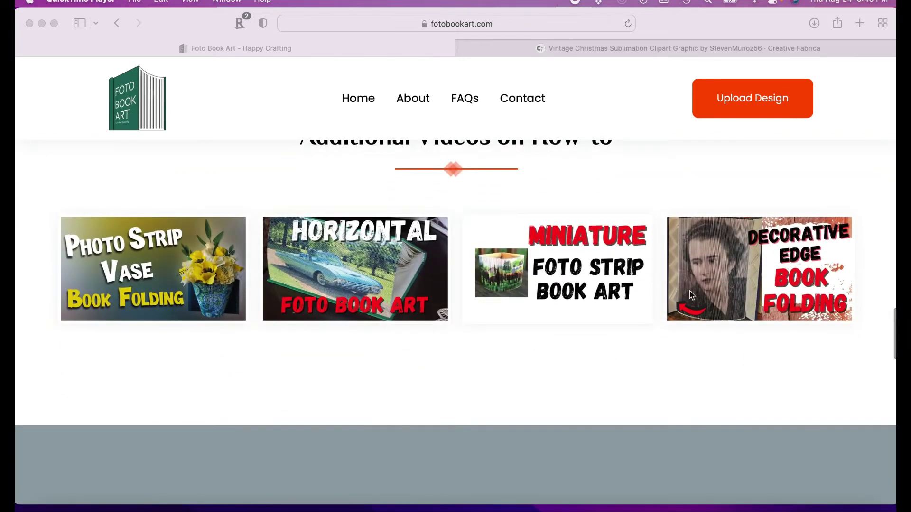
scroll(239, 359, "up", 6)
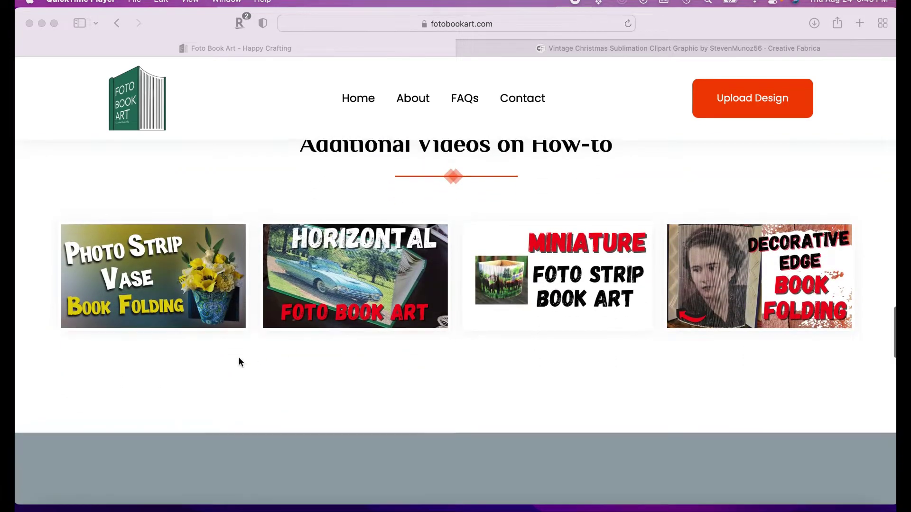
scroll(238, 362, "up", 15)
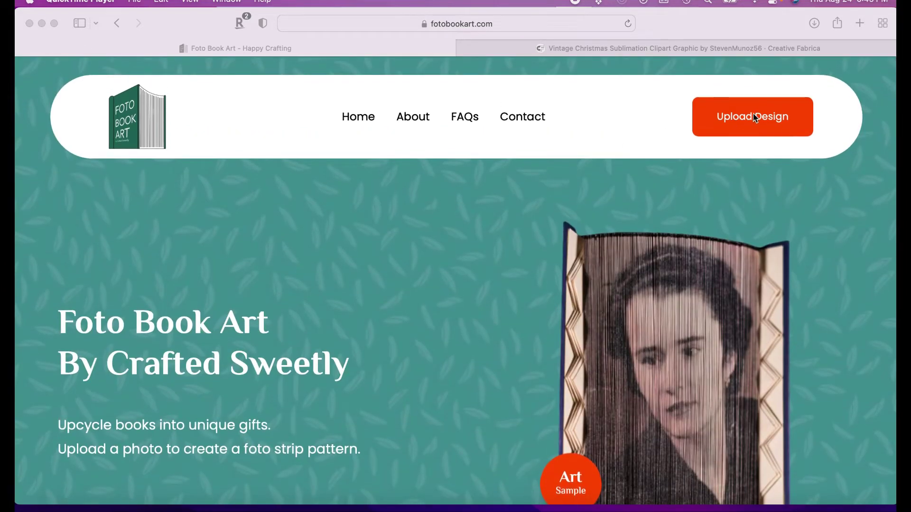
left_click(756, 118)
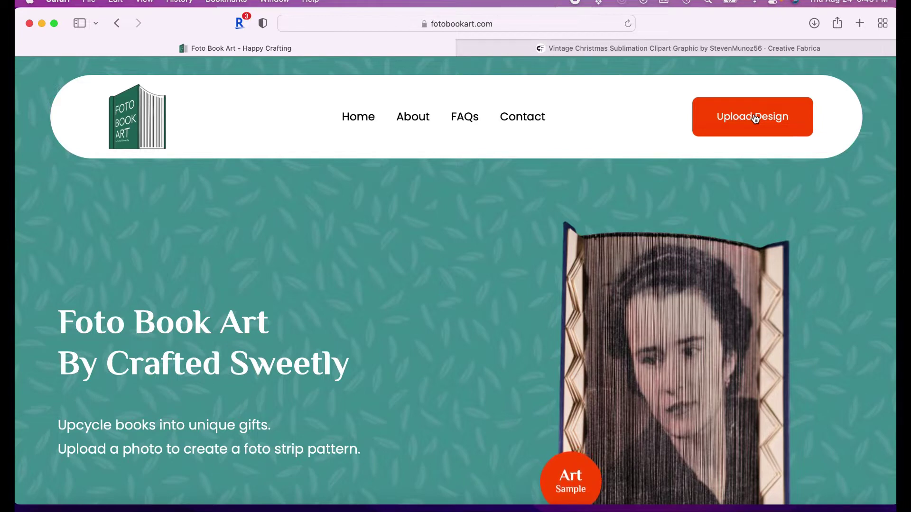
left_click(741, 116)
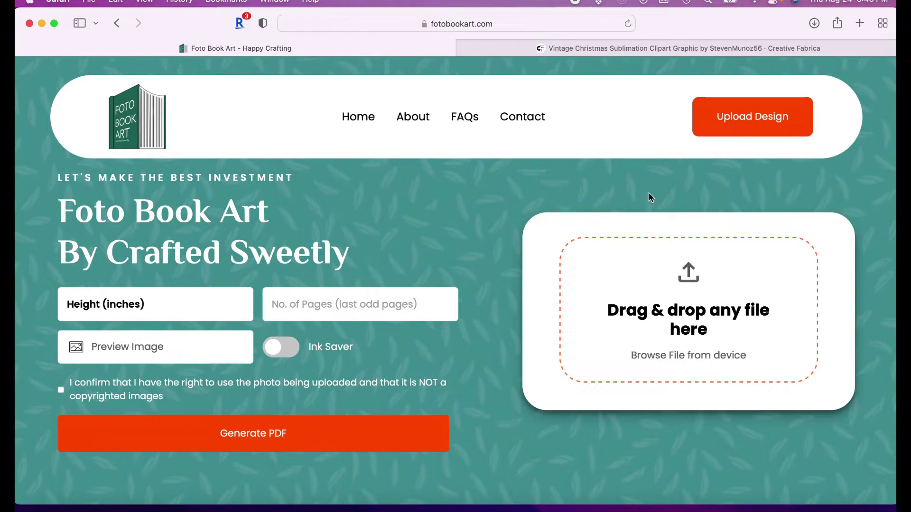
Switch to the Creative Fabrica tab and review the Vintage Christmas Sublimation Clipart product page
left_click(598, 47)
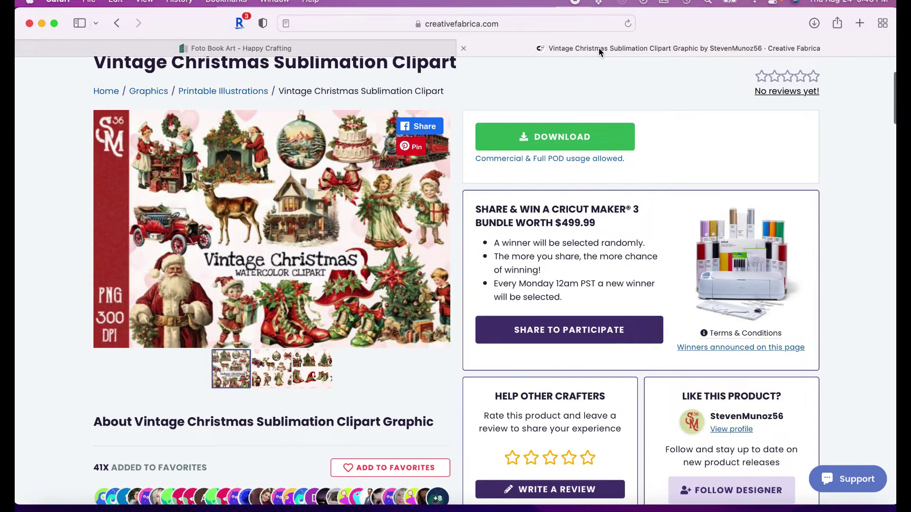
scroll(279, 135, "up", 5)
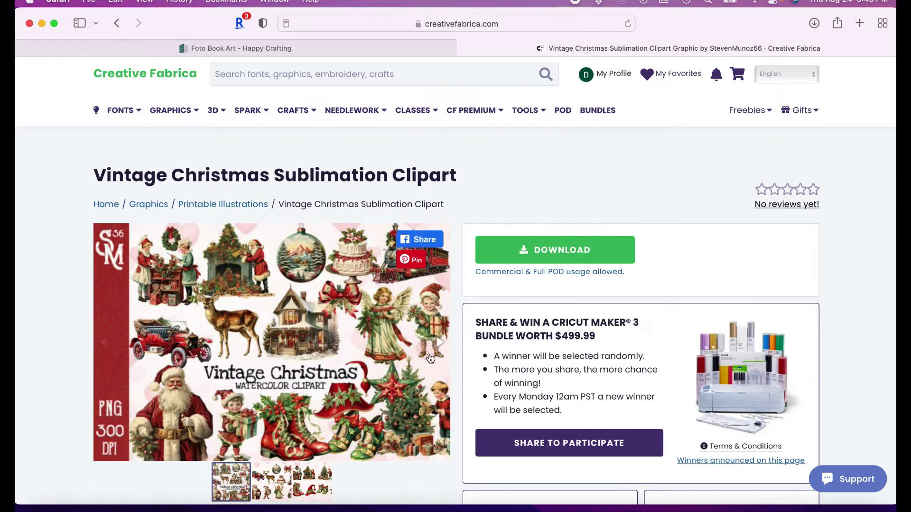
scroll(430, 358, "down", 3)
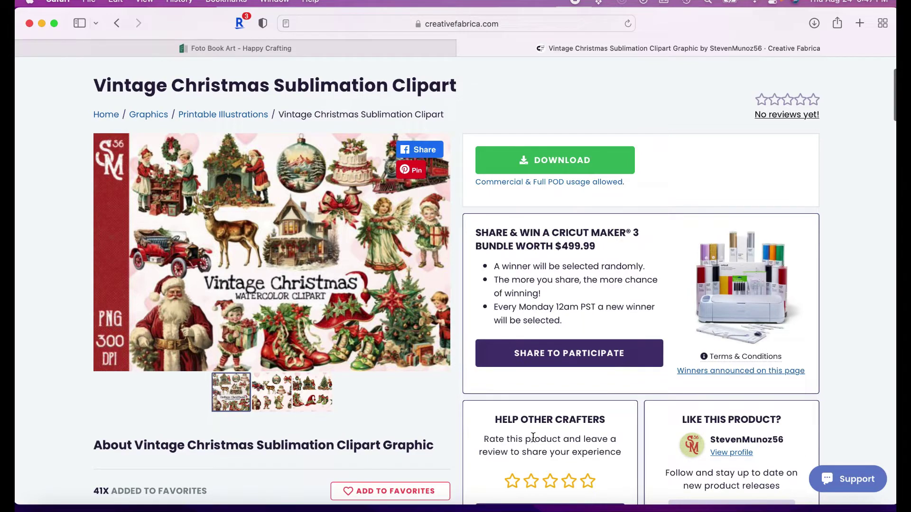
key("ctrl+Up")
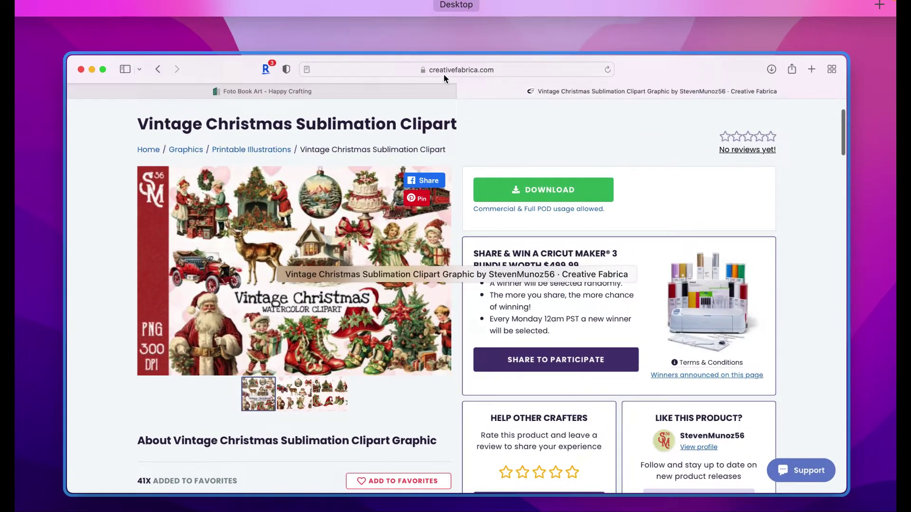
left_click(365, 97)
key("ctrl+Up")
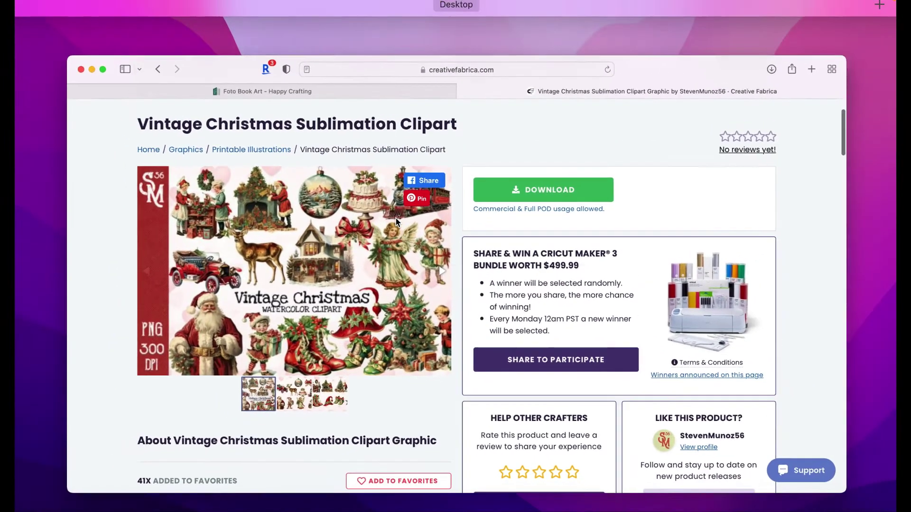
left_click(349, 93)
Back on Foto Book Art, enter 390 as the number of pages, correcting the typo
left_click(353, 53)
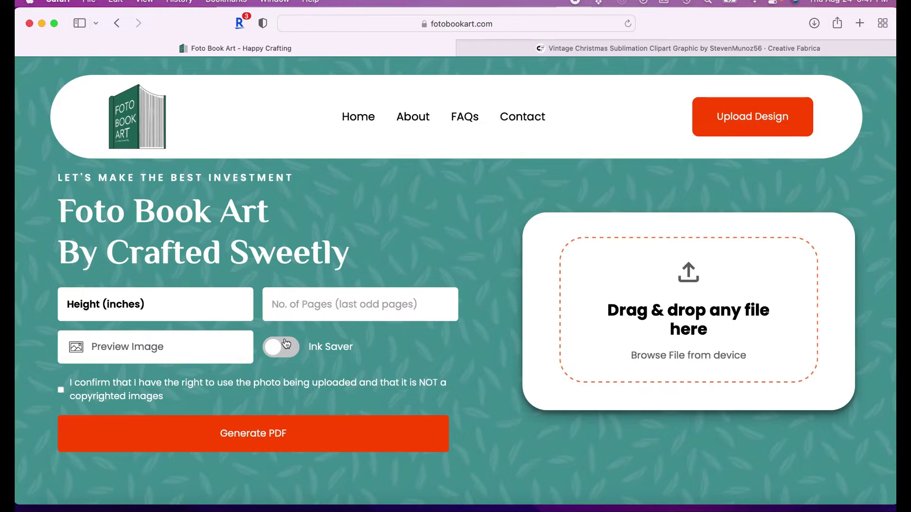
left_click(325, 304)
left_click(180, 308)
left_click(302, 298)
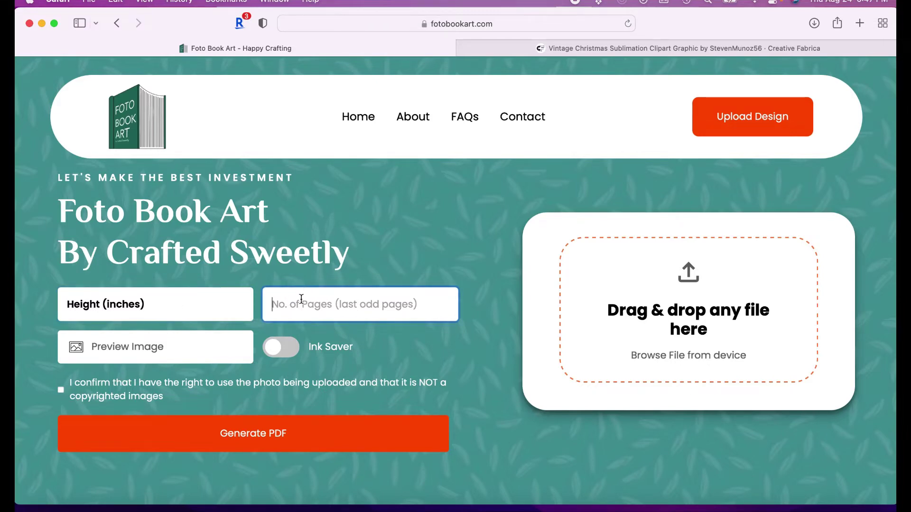
type("380")
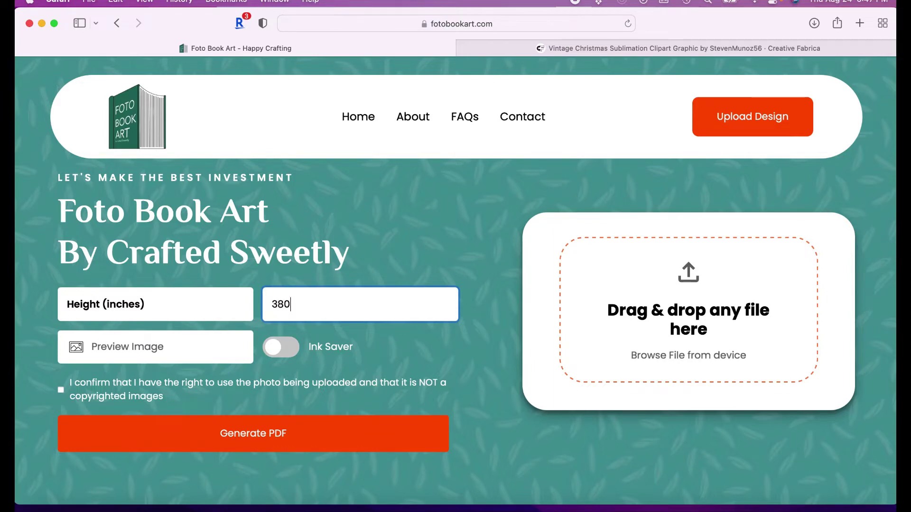
key("BackSpace")
key("BackSpace")
type("90")
left_click(126, 306)
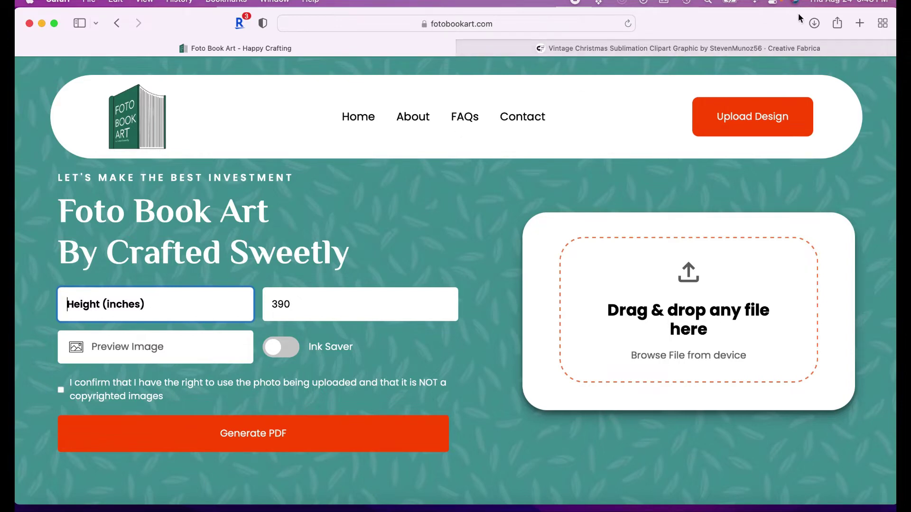
Google '23cm to inches' in a new tab, getting 9.05512 inches, then return to Foto Book Art
left_click(860, 24)
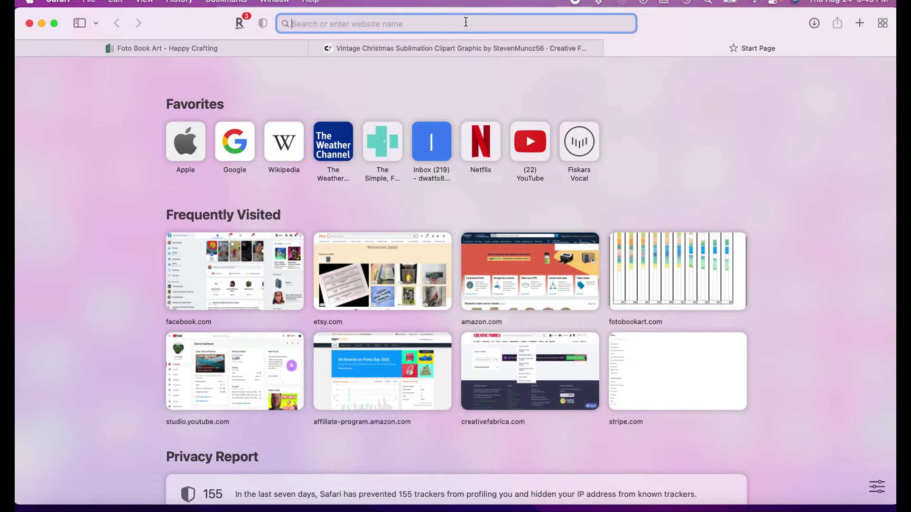
type("23cm to")
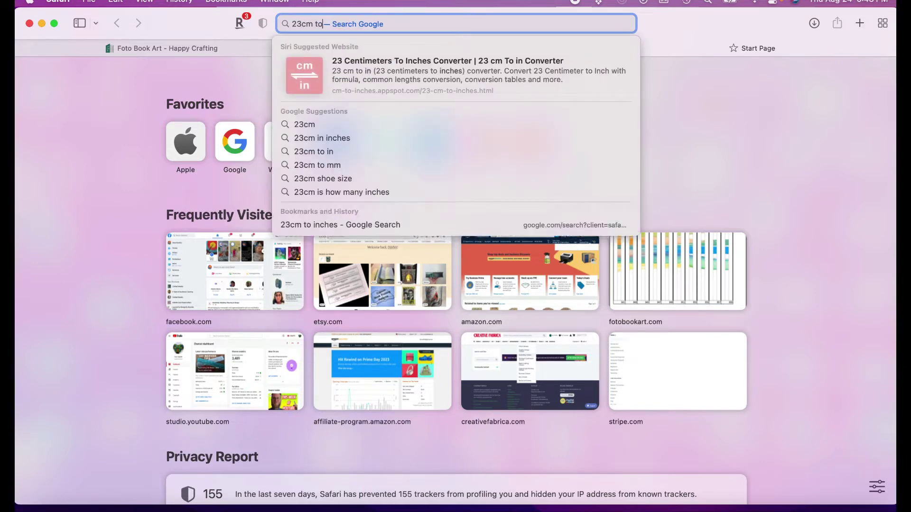
type(" inches")
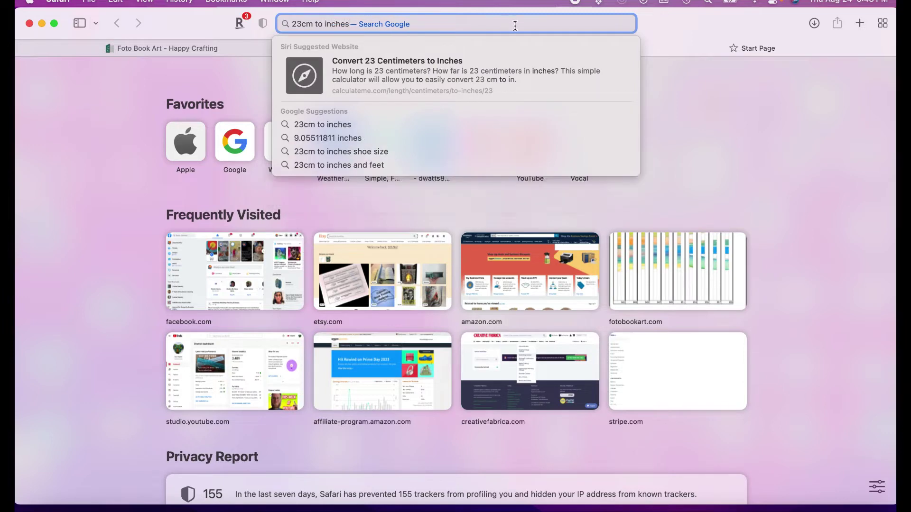
key("Return")
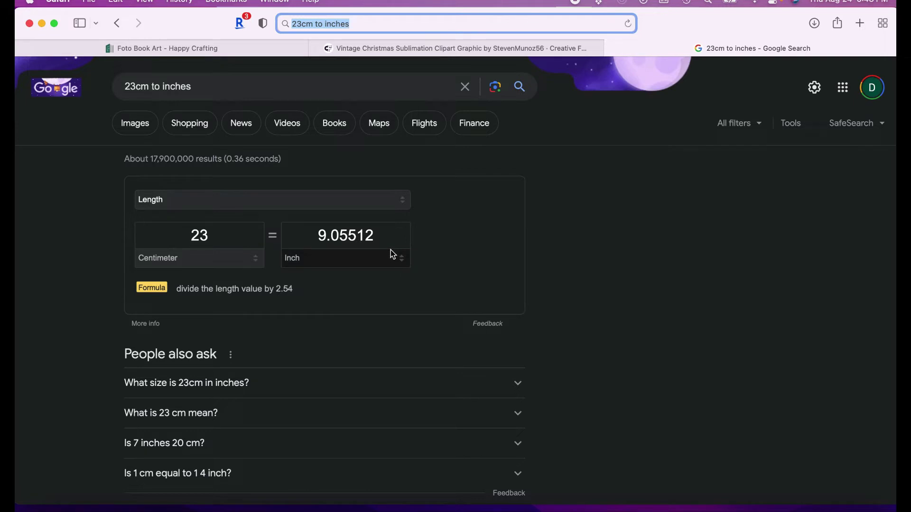
left_click(187, 52)
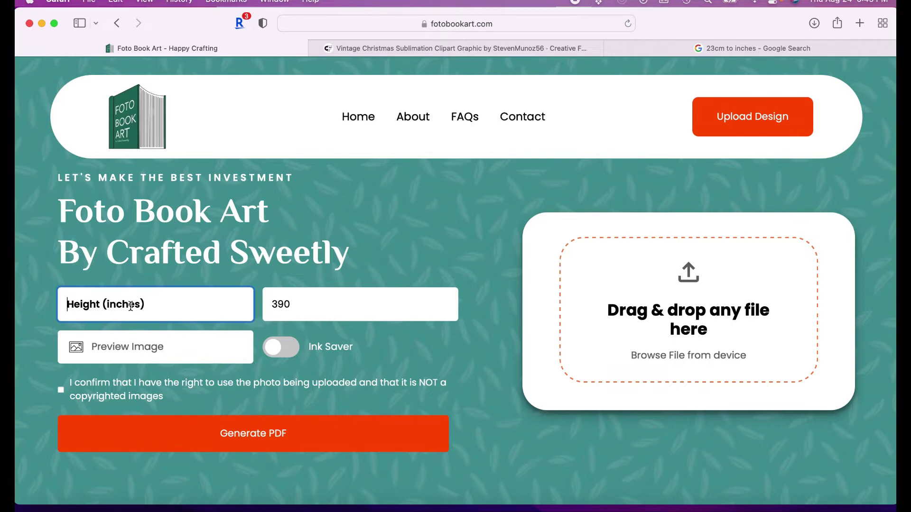
Enter 9.055 as the pattern height in inches
type("9")
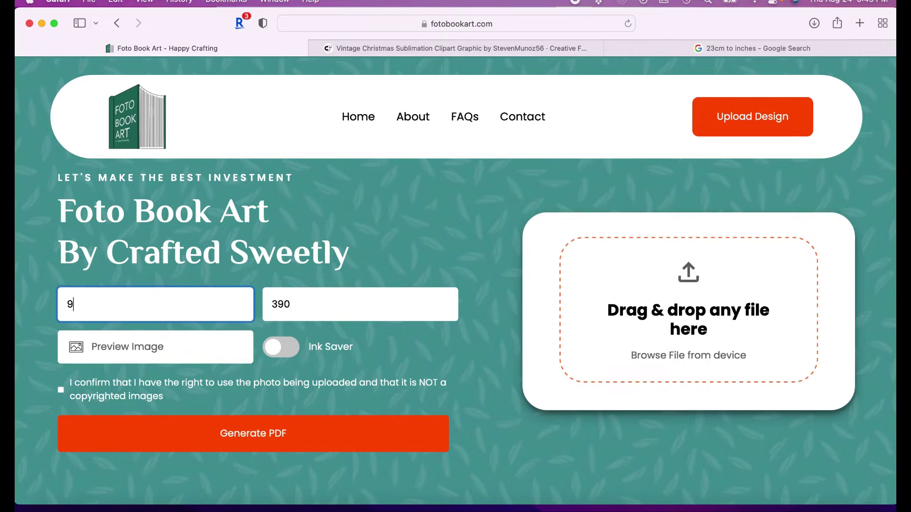
type(".055")
Tick the checkbox confirming the right to use the uploaded photo
left_click(61, 390)
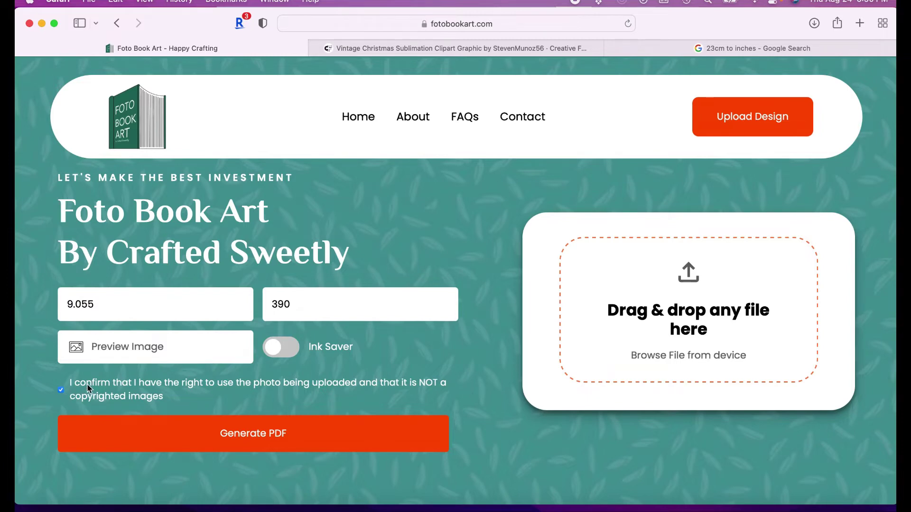
Browse Downloads in a date-sorted list and open the Vintage Christmas JPG folder
left_click(678, 355)
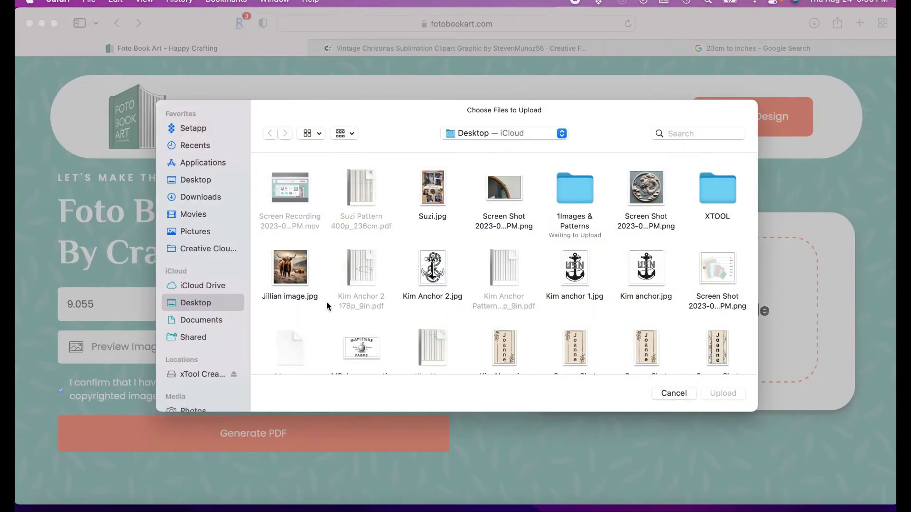
left_click(199, 197)
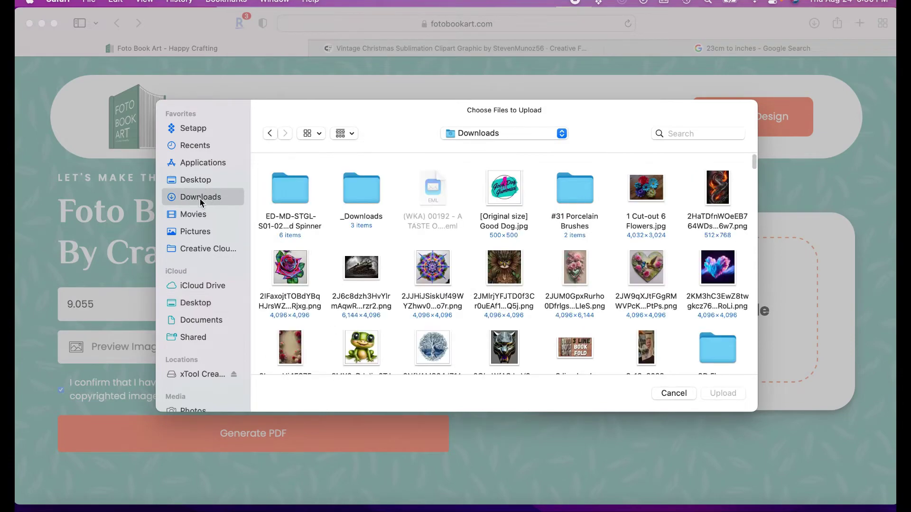
scroll(541, 278, "down", 15)
scroll(540, 276, "down", 10)
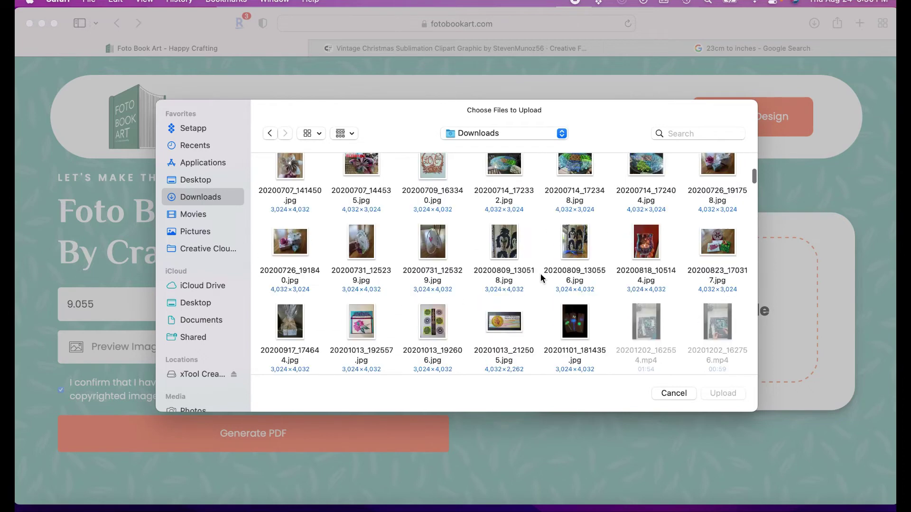
scroll(540, 274, "down", 10)
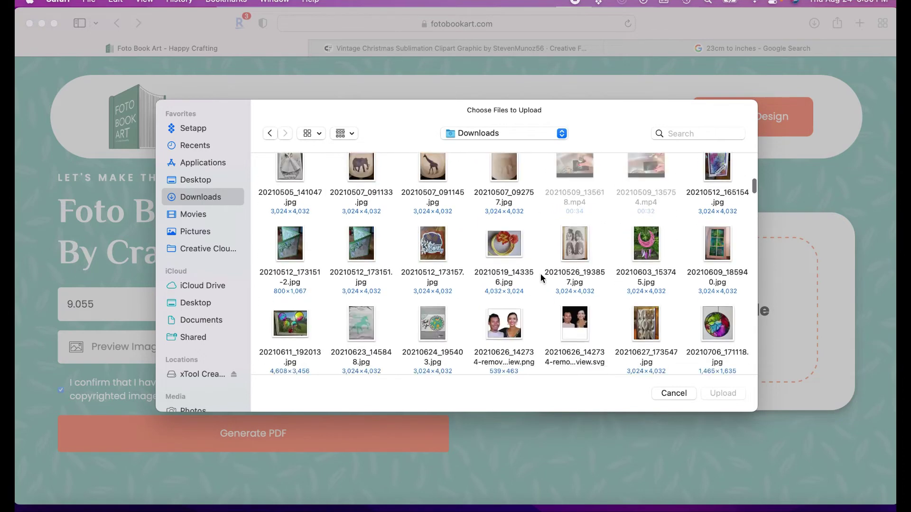
left_click(314, 133)
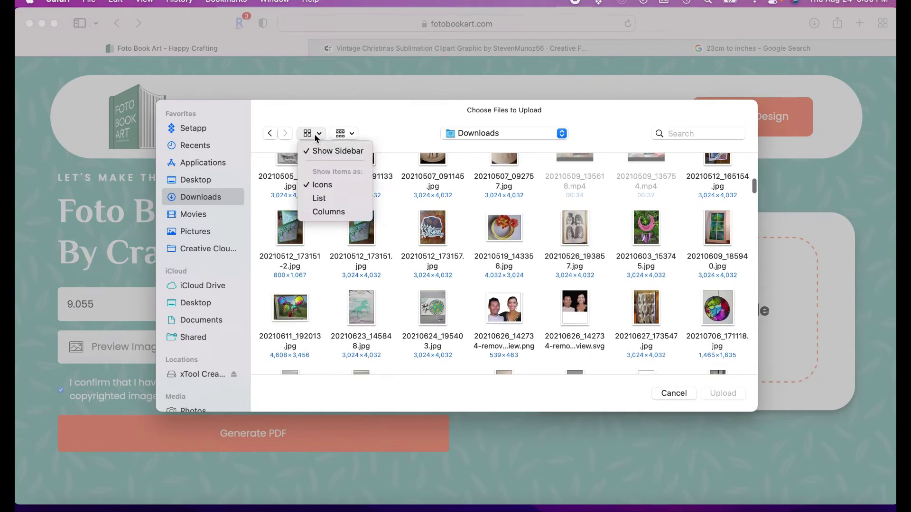
left_click(315, 199)
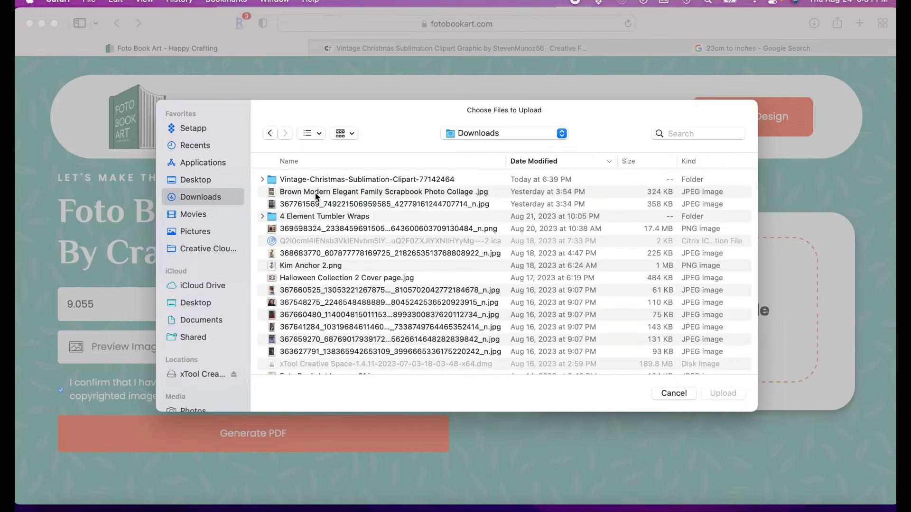
left_click(262, 180)
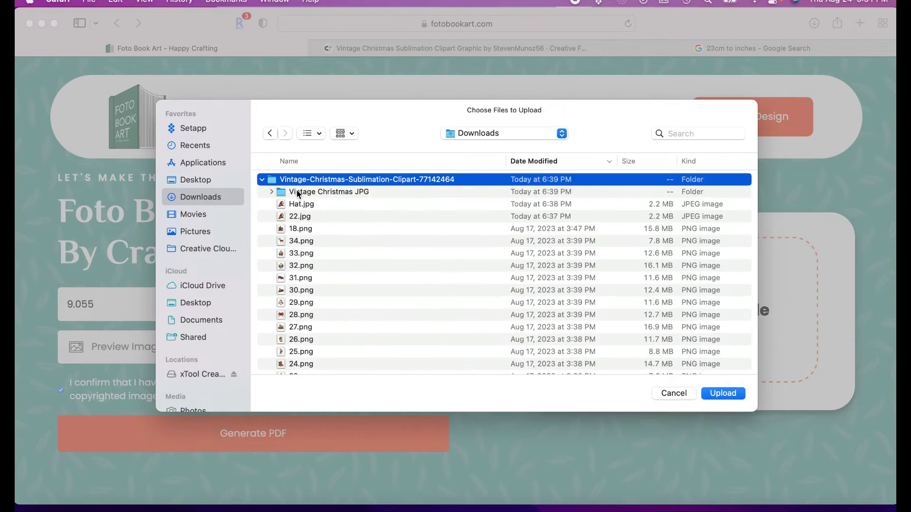
left_click(275, 191)
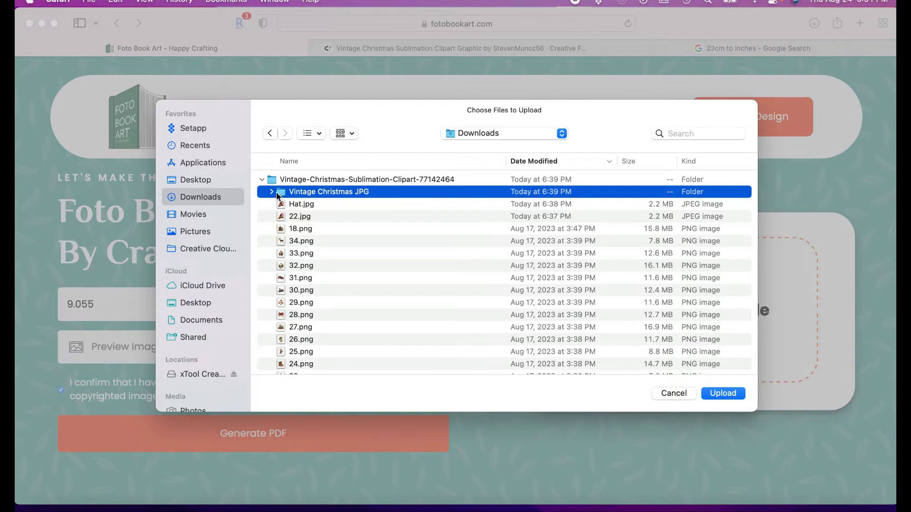
double_click(300, 193)
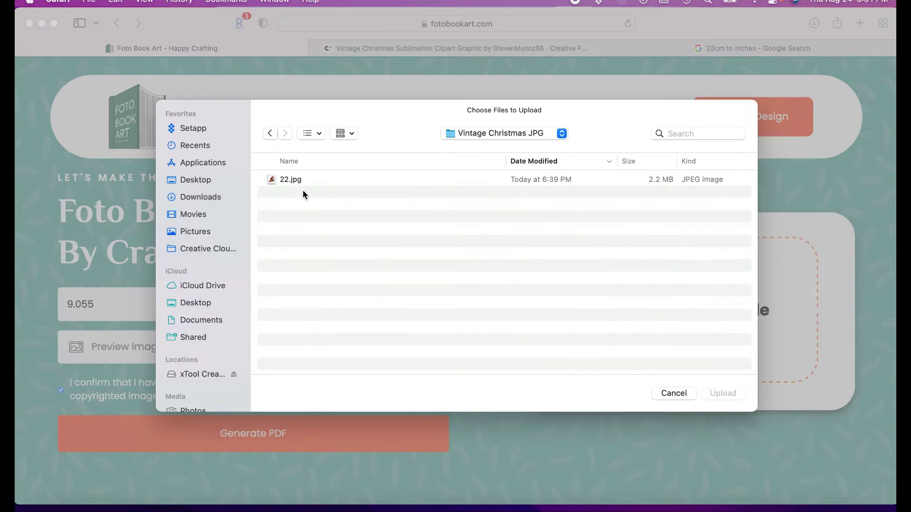
Select 22.jpg, check it in thumbnail view, and upload it as the pattern photo
left_click(294, 182)
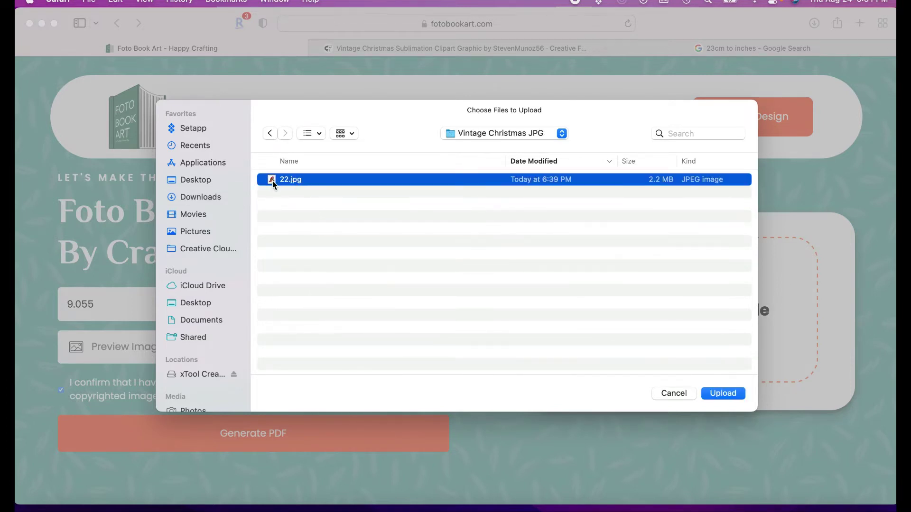
left_click(319, 133)
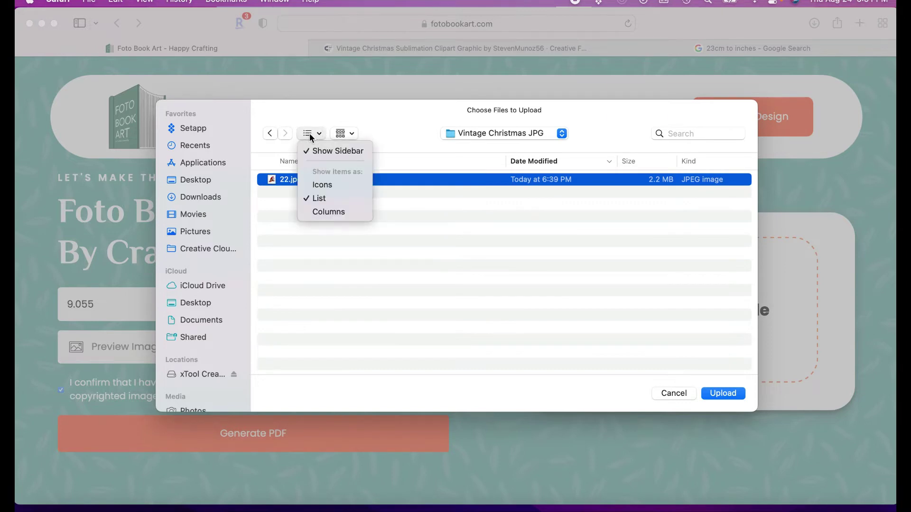
left_click(309, 185)
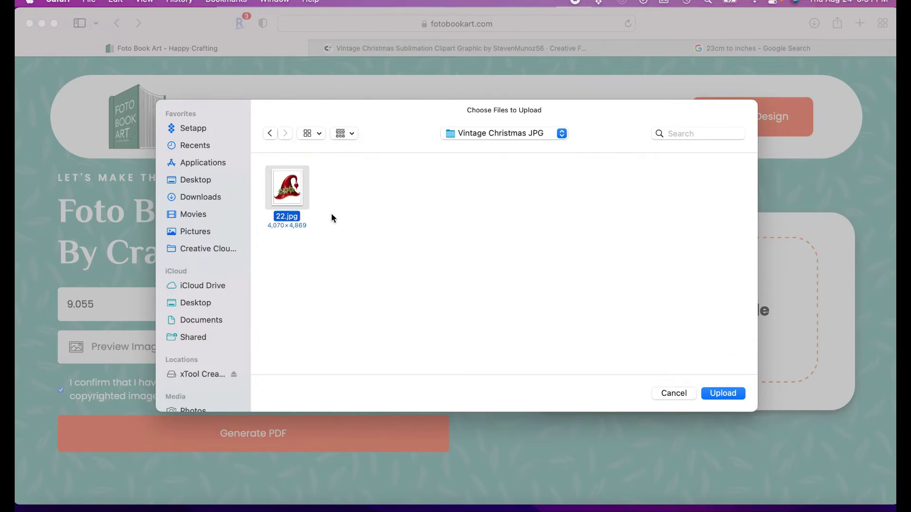
left_click(733, 394)
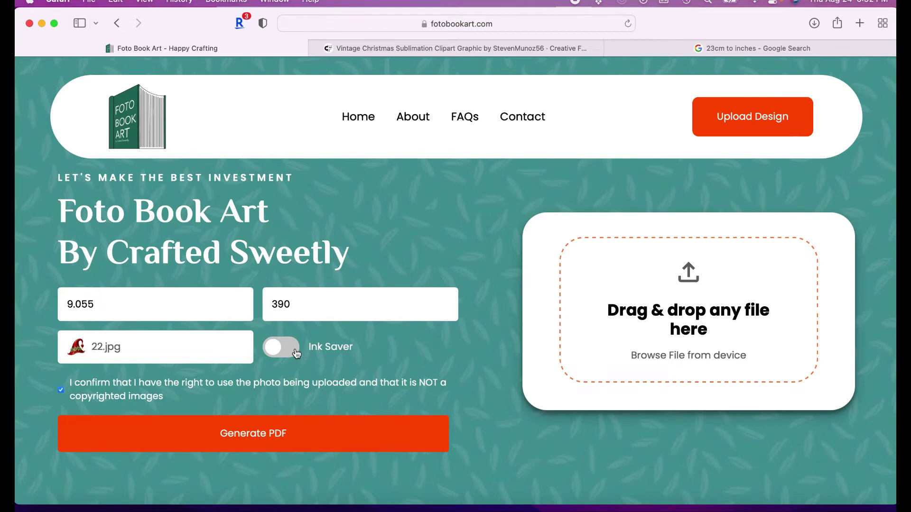
left_click(296, 353)
left_click(273, 349)
Turn on Ink Saver and generate the book-folding pattern PDF
left_click(293, 350)
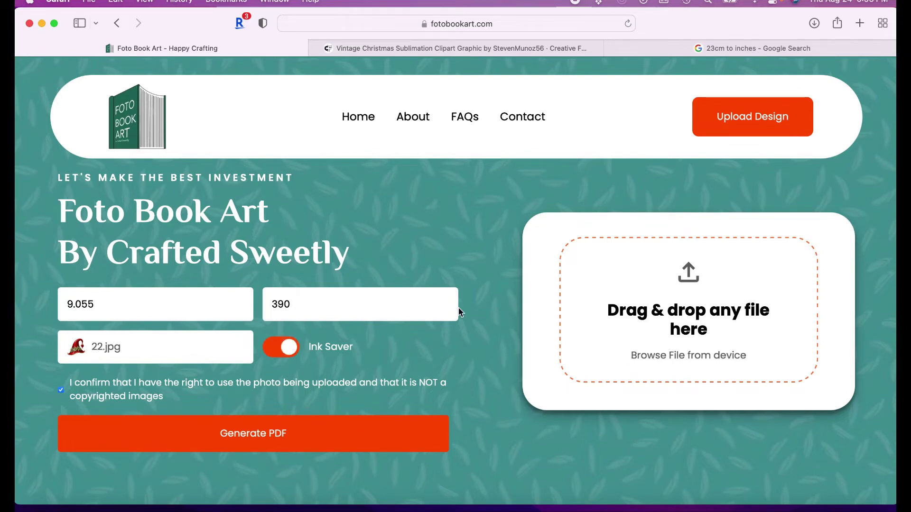
left_click(273, 437)
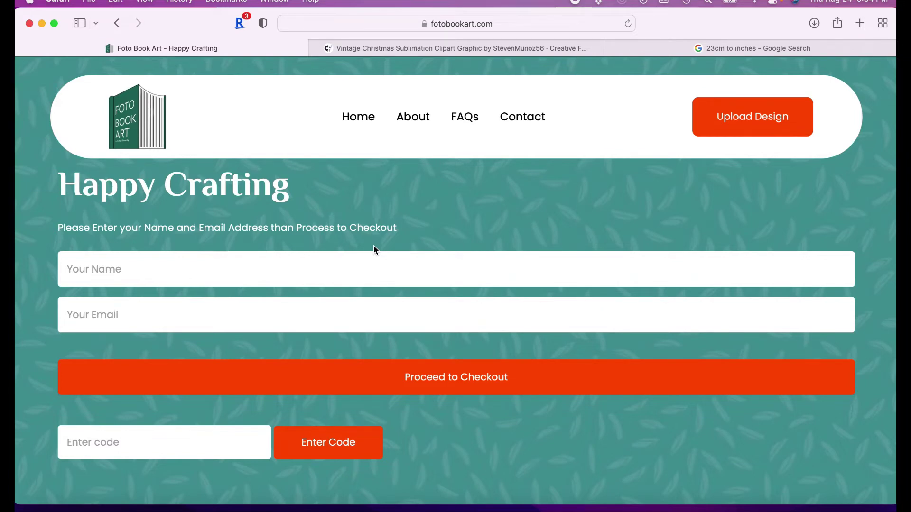
Enter the customer's first name and e-mail address in the checkout fields
left_click(274, 280)
type("Diana")
key("Tab")
type("diana")
key("BackSpace")
key("BackSpace")
key("BackSpace")
key("BackSpace")
key("BackSpace")
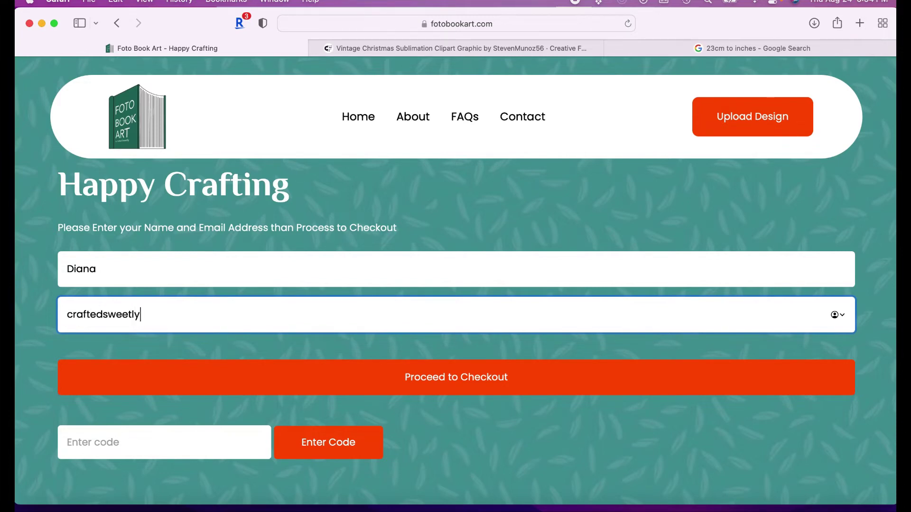
left_click(453, 384)
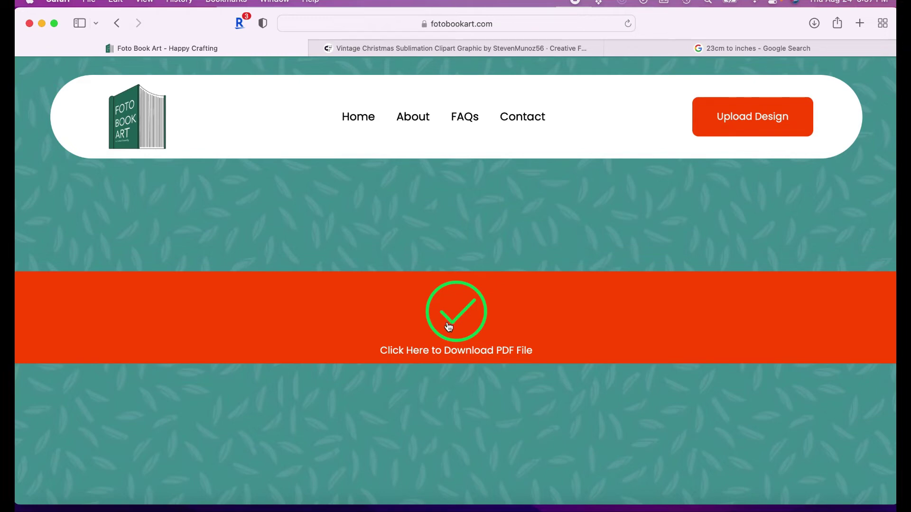
left_click(454, 323)
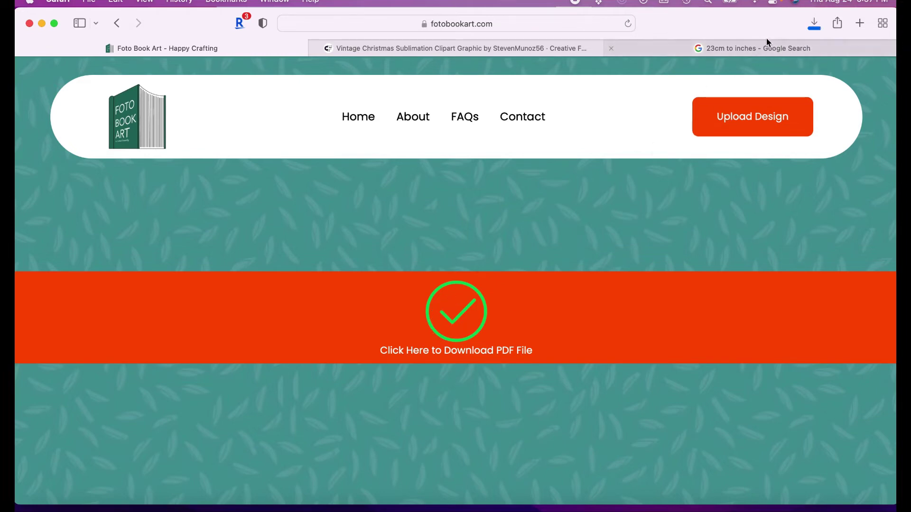
left_click(815, 23)
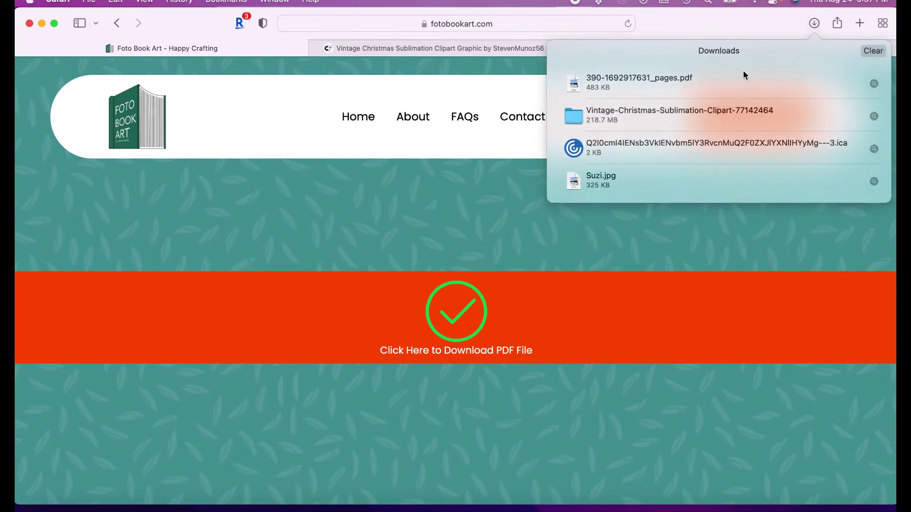
double_click(662, 82)
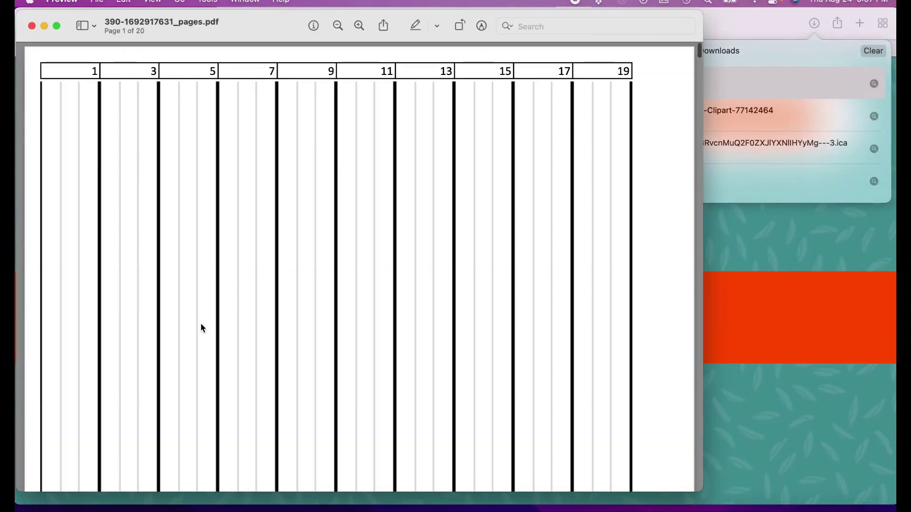
scroll(202, 327, "down", 3)
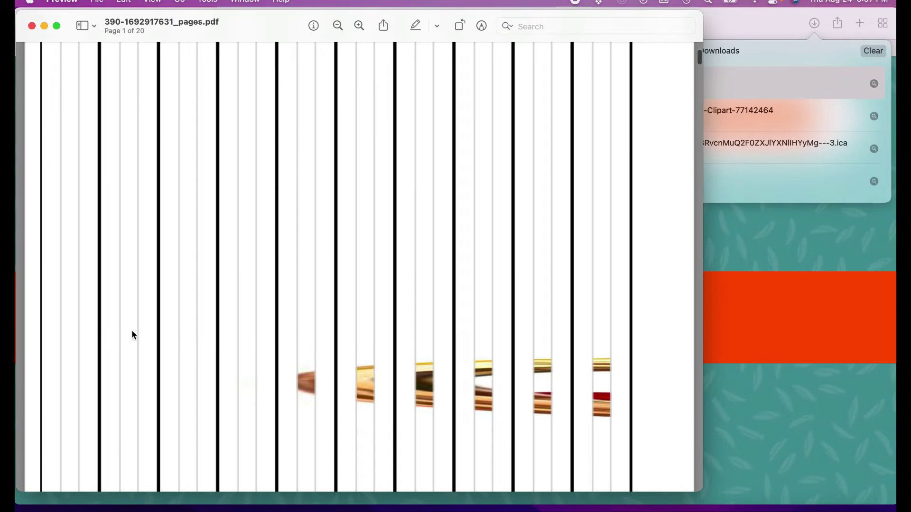
scroll(318, 366, "down", 5)
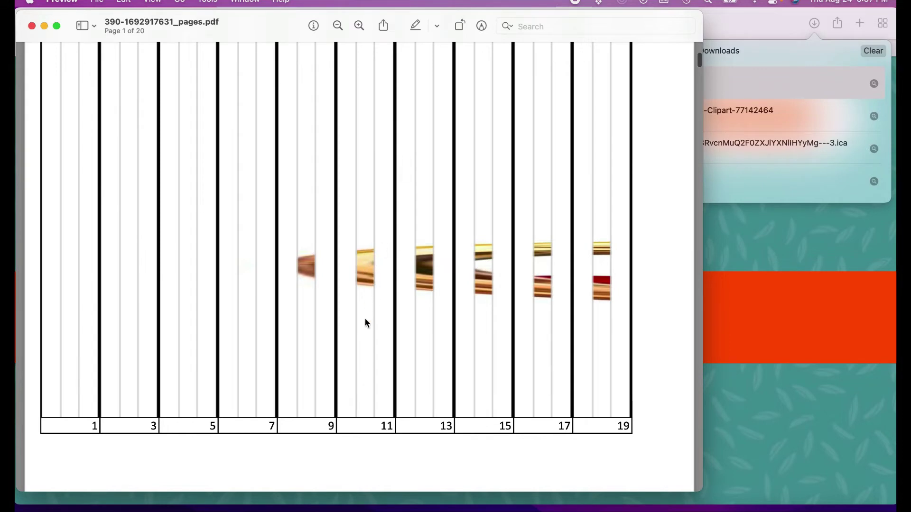
scroll(503, 350, "down", 5)
scroll(503, 349, "down", 10)
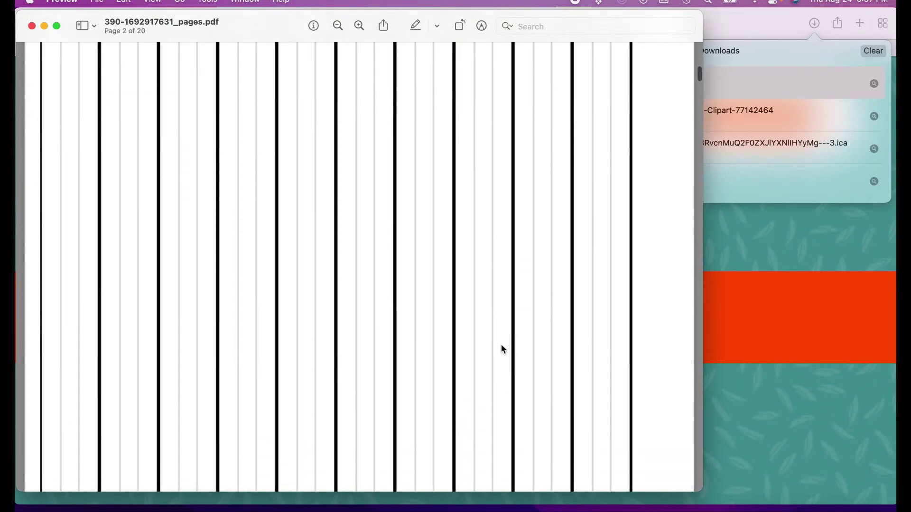
scroll(503, 349, "down", 2)
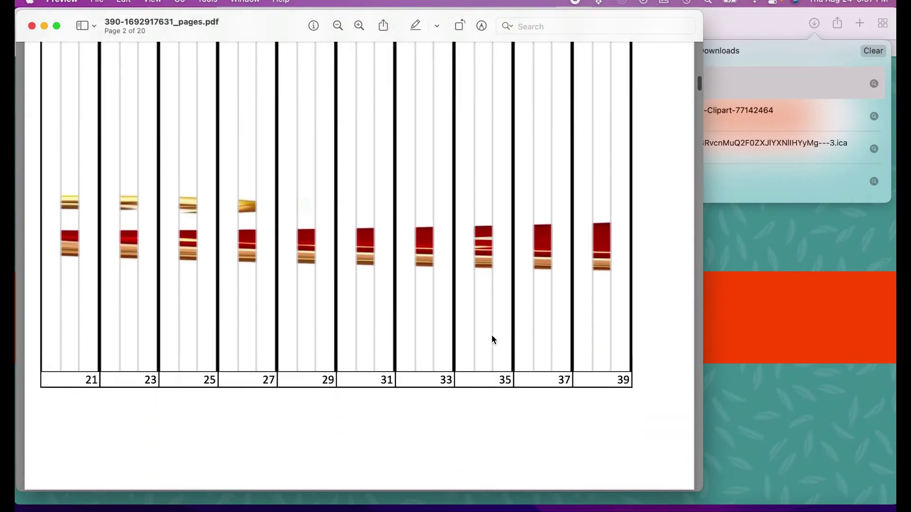
scroll(431, 351, "down", 10)
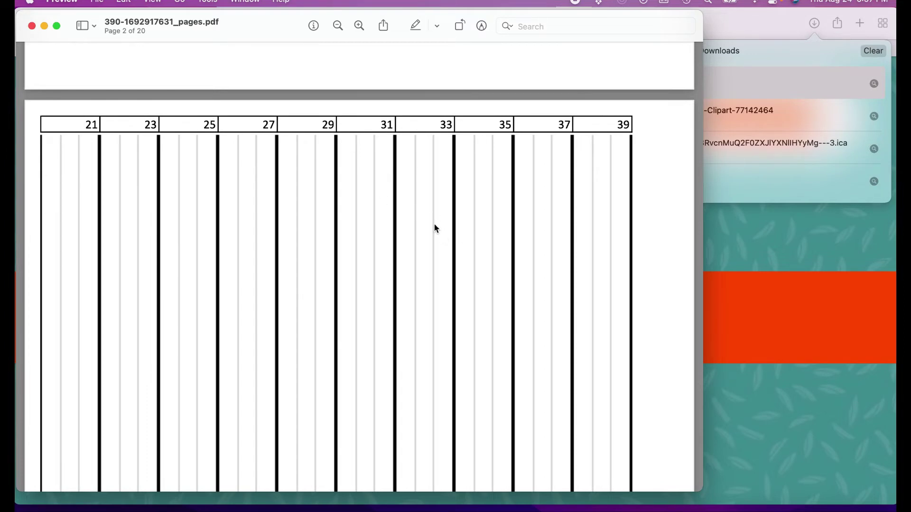
scroll(435, 228, "down", 15)
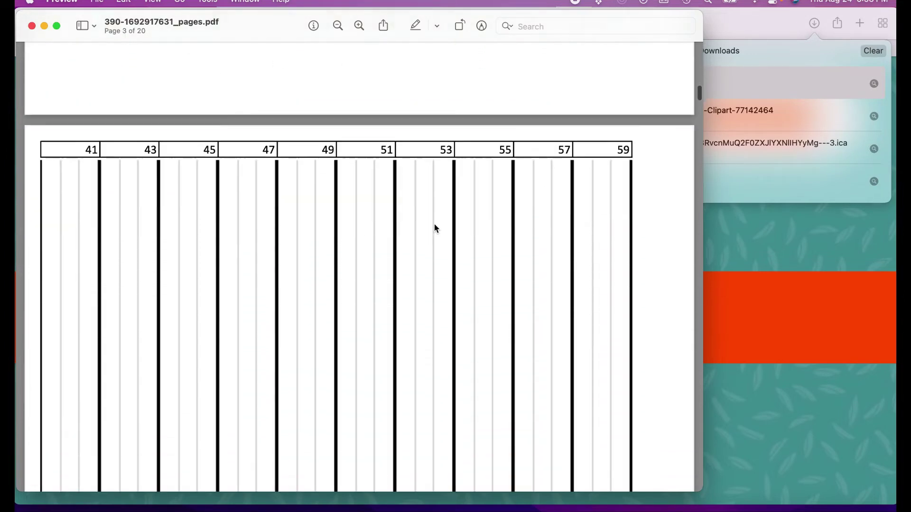
scroll(435, 228, "down", 20)
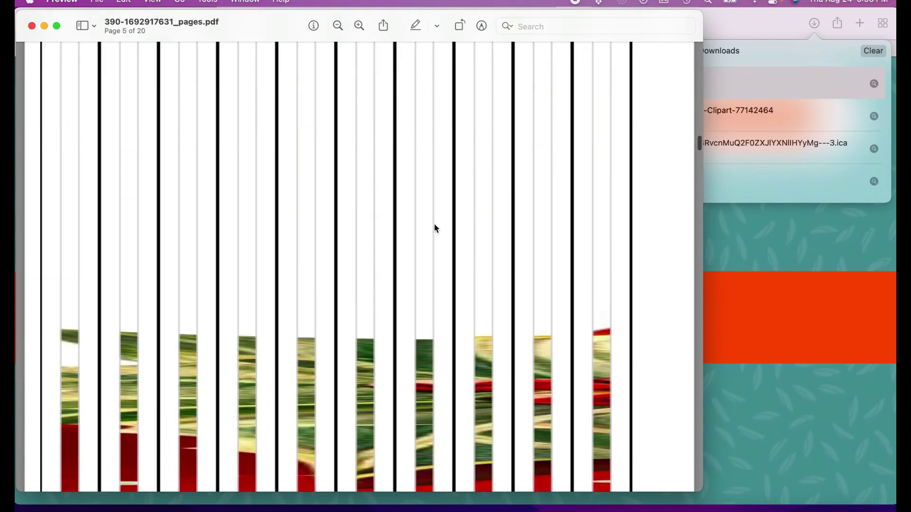
scroll(435, 228, "down", 20)
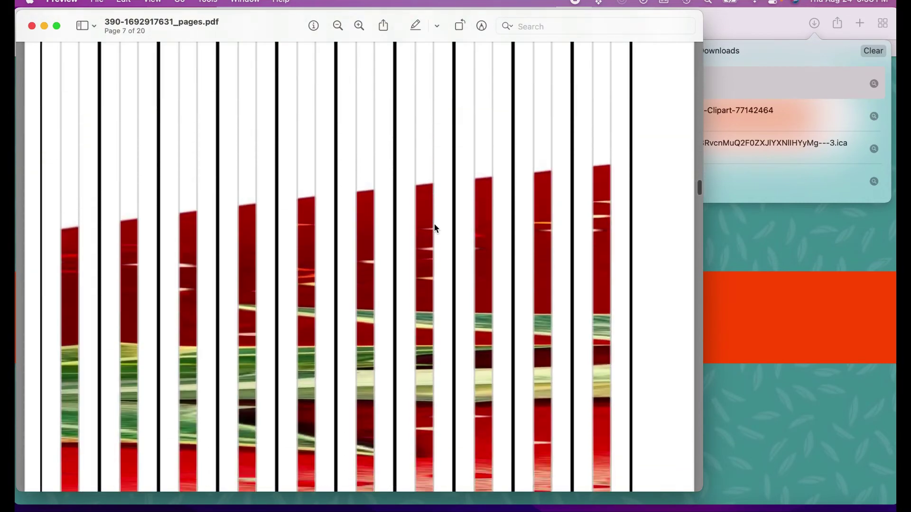
scroll(435, 228, "down", 20)
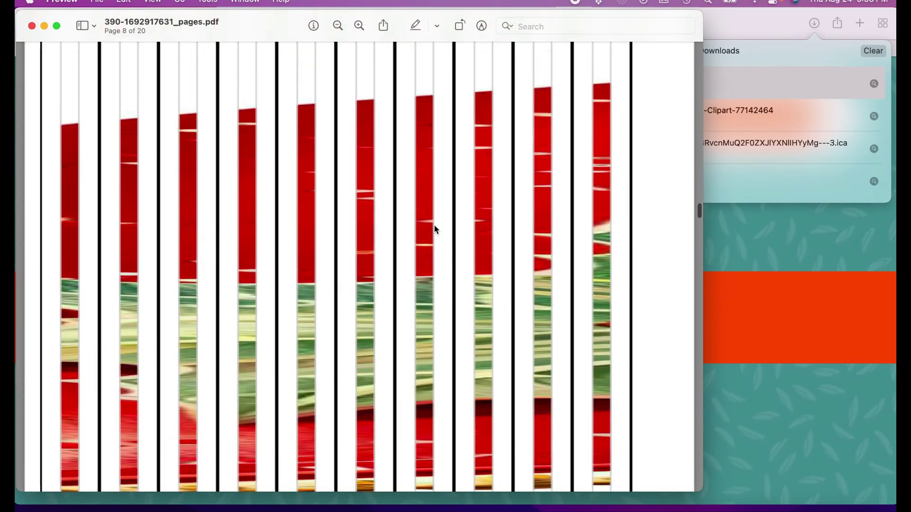
scroll(434, 229, "down", 10)
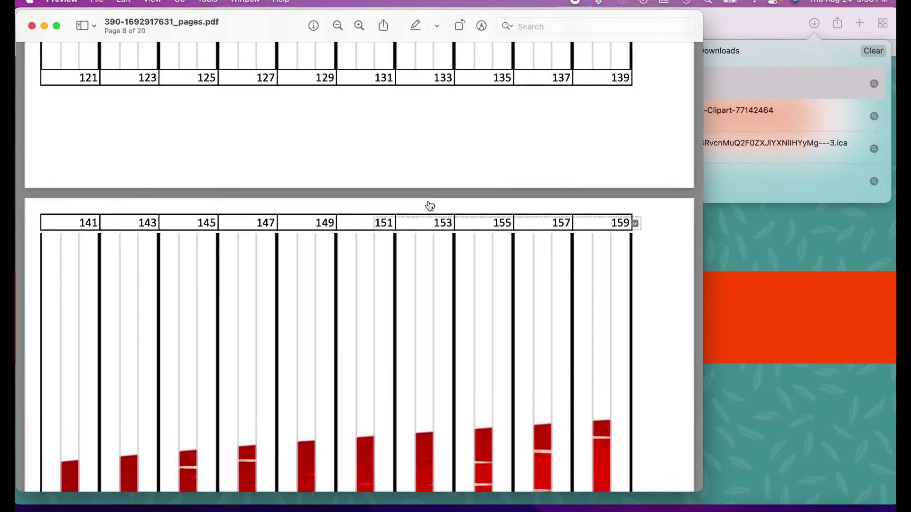
Continue to page 20 of 20, the last page with strips 381–389
scroll(430, 205, "up", 5)
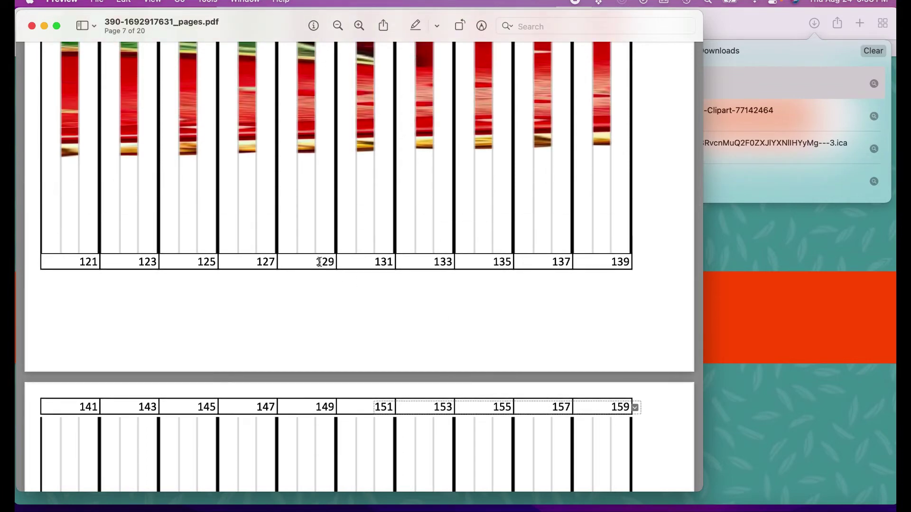
scroll(189, 267, "up", 7)
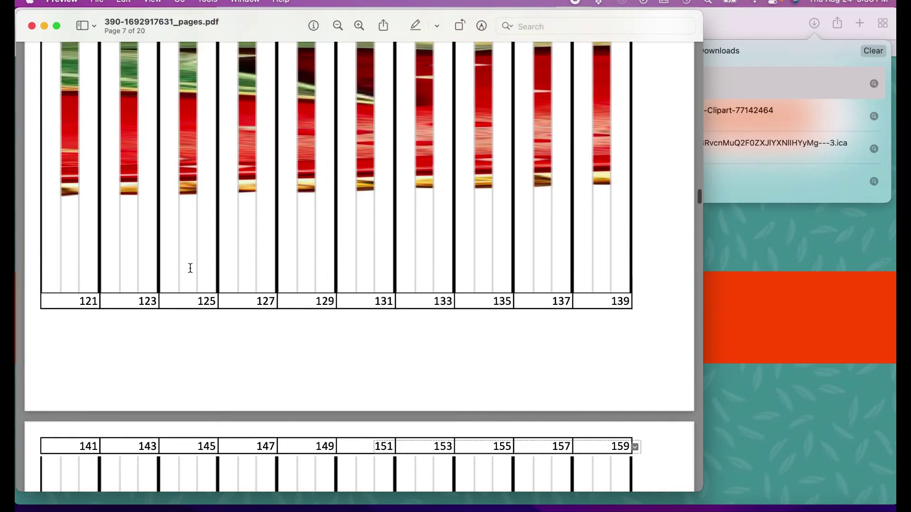
scroll(190, 266, "up", 6)
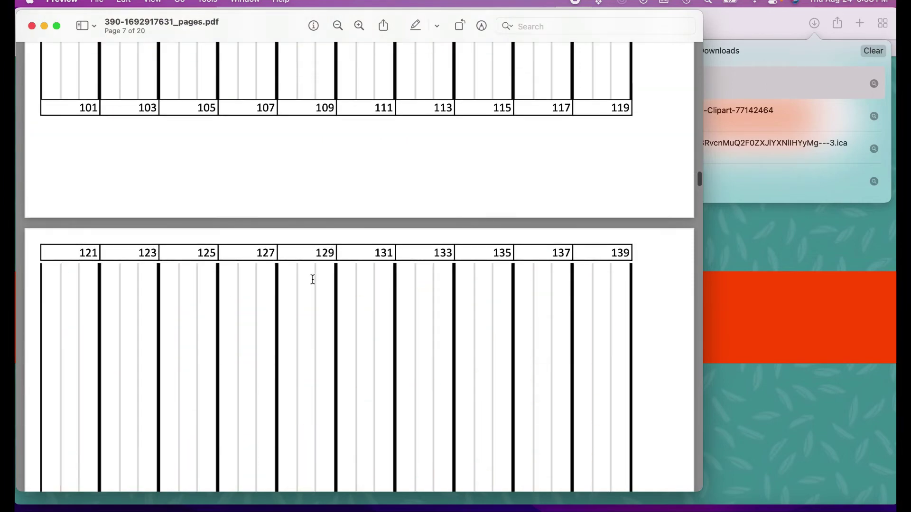
scroll(312, 278, "down", 12)
scroll(313, 280, "down", 20)
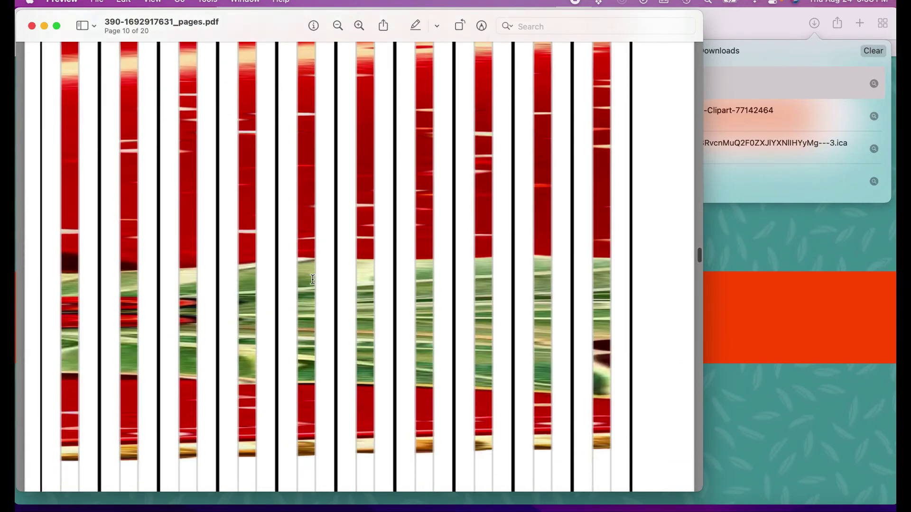
scroll(313, 280, "down", 15)
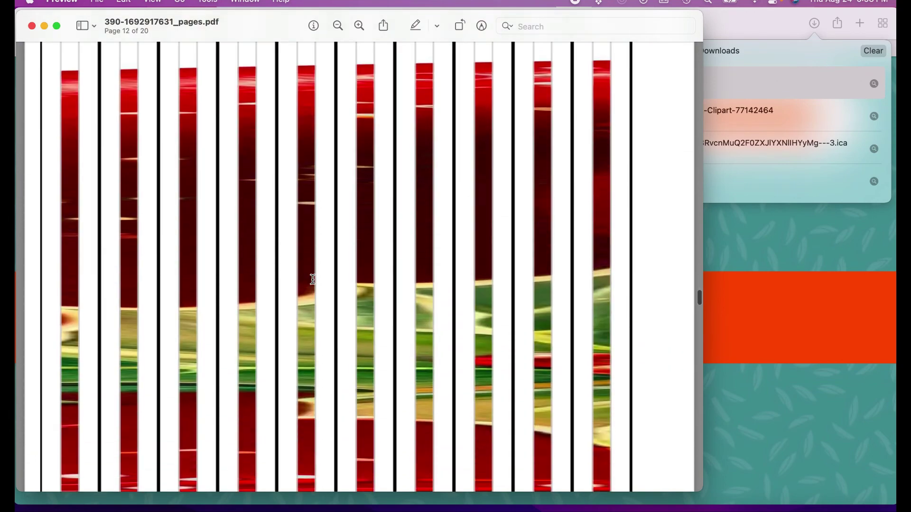
scroll(312, 280, "down", 20)
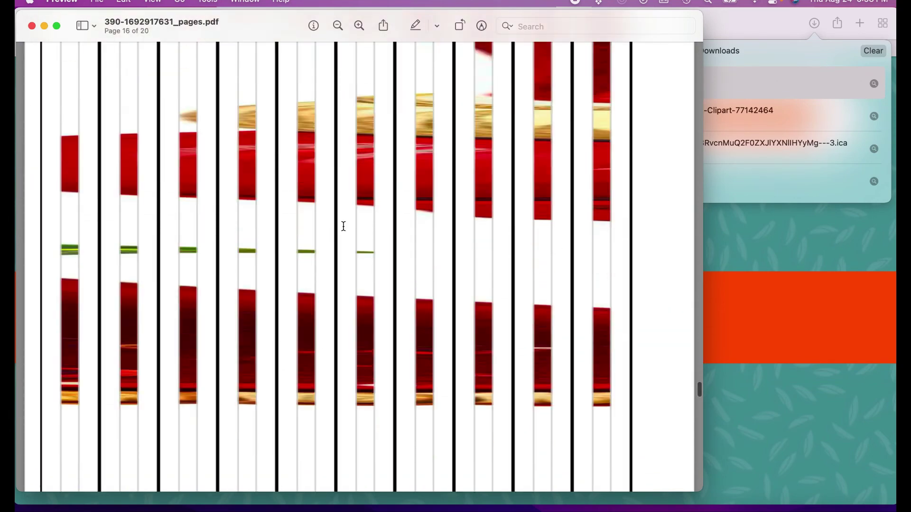
scroll(344, 226, "down", 20)
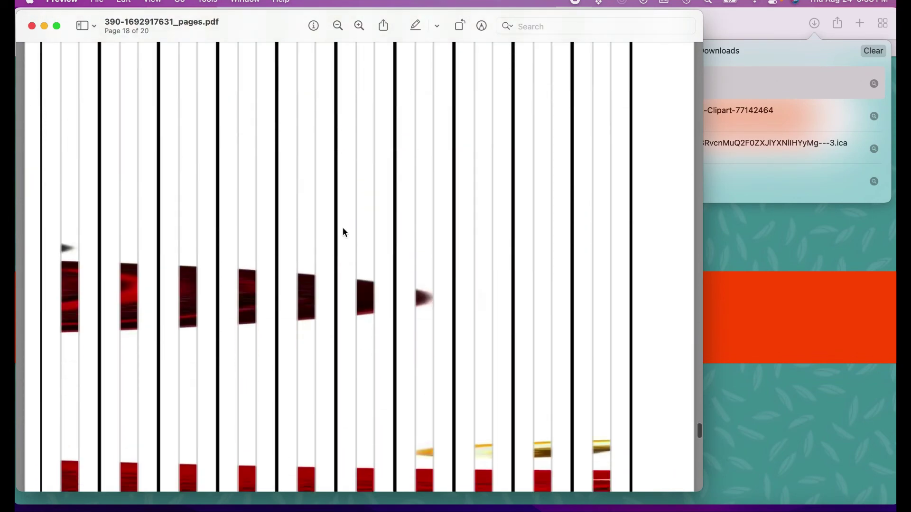
scroll(529, 349, "down", 15)
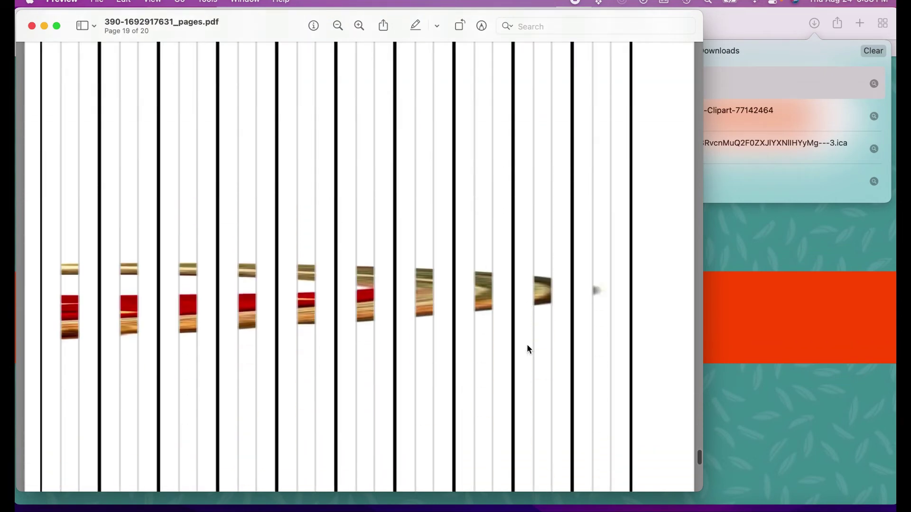
scroll(587, 369, "down", 15)
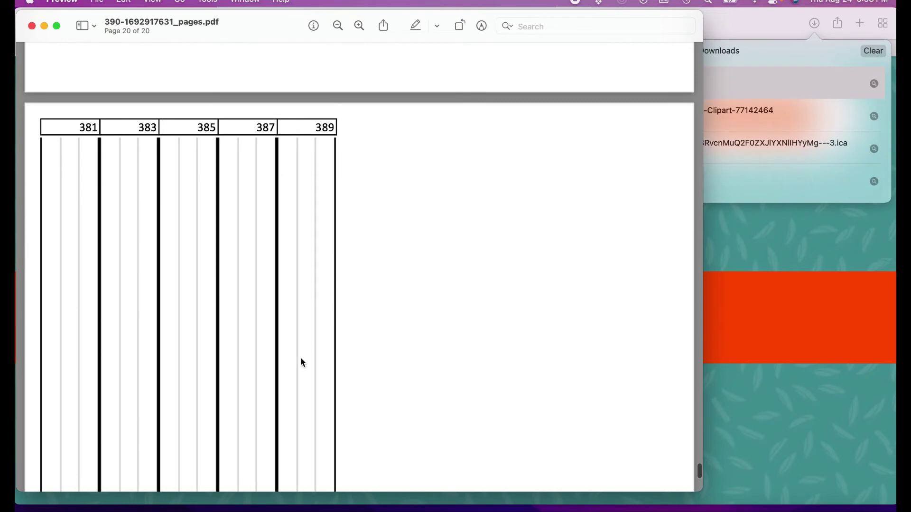
scroll(301, 362, "down", 5)
scroll(297, 366, "down", 3)
scroll(305, 405, "up", 10)
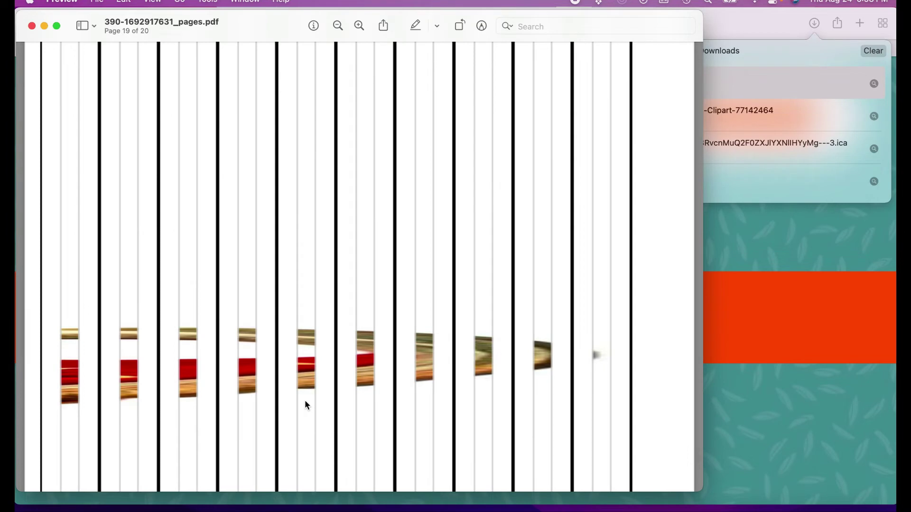
left_click(172, 26)
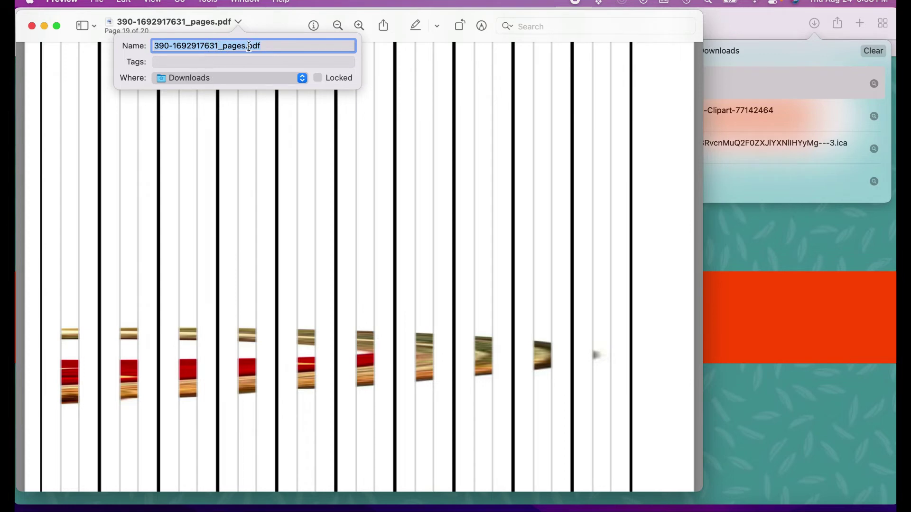
Rename the file to 'Vintage Christmas Had 390p_23cm.pdf', keeping it in Downloads
left_click(247, 46)
left_click(247, 46)
left_click_drag(247, 45, 155, 45)
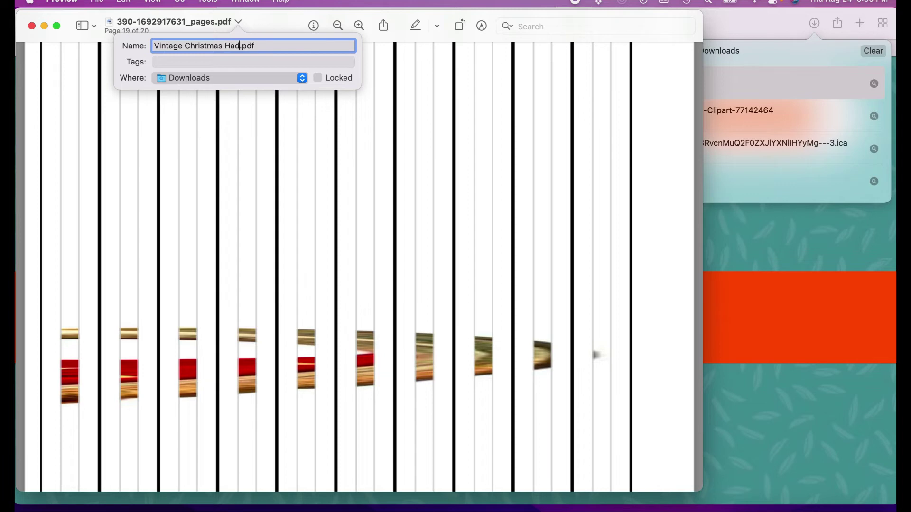
type(" 390P")
key("BackSpace")
key("BackSpace")
key("BackSpace")
key("BackSpace")
type("9055")
type("in")
key("BackSpace")
key("BackSpace")
key("BackSpace")
key("BackSpace")
key("BackSpace")
key("BackSpace")
type("23cm")
left_click(229, 79)
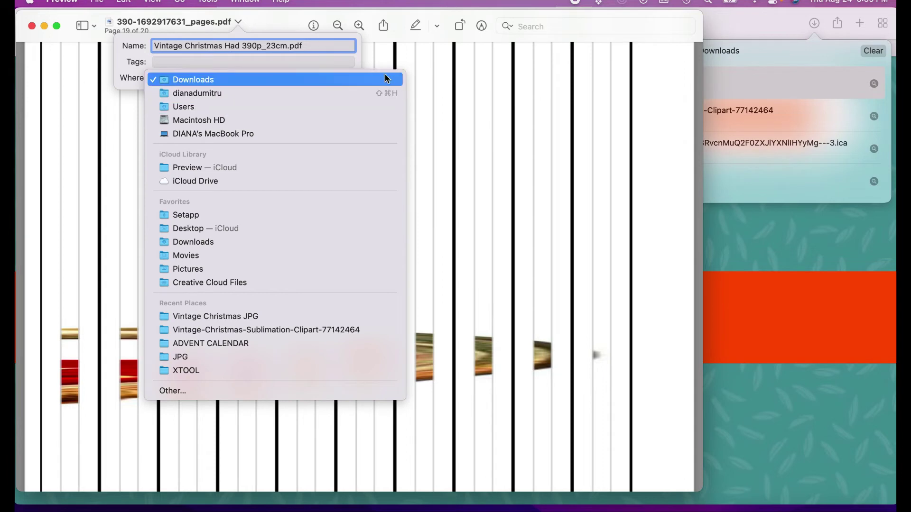
left_click(466, 100)
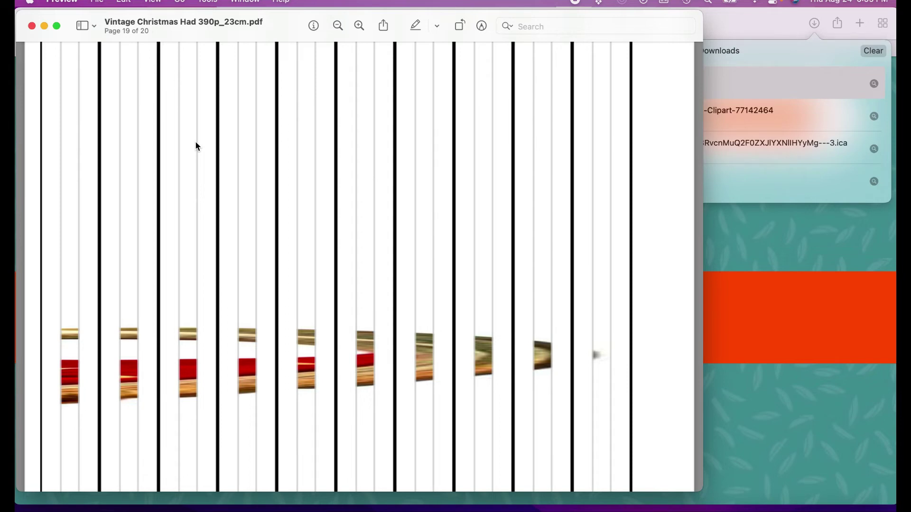
In the print dialog, try Scale to Fit, then set a fixed 100% scale
key("super+p")
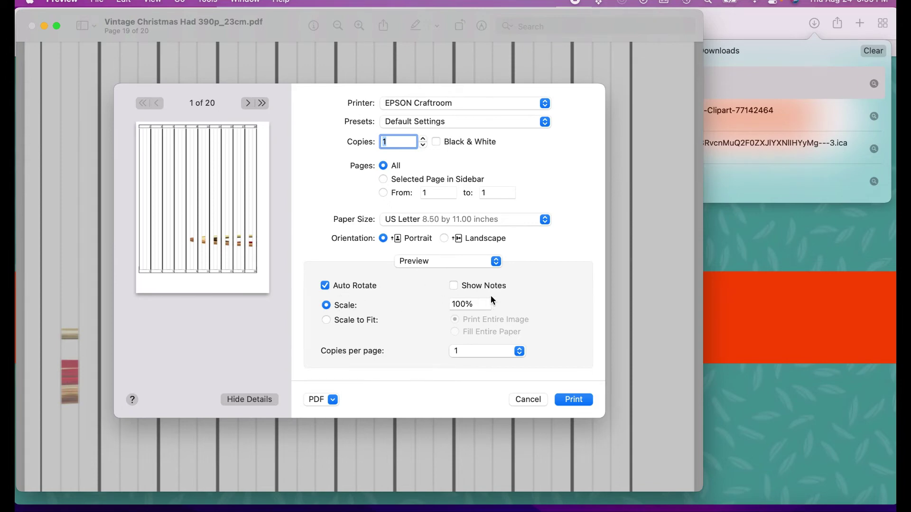
left_click(328, 321)
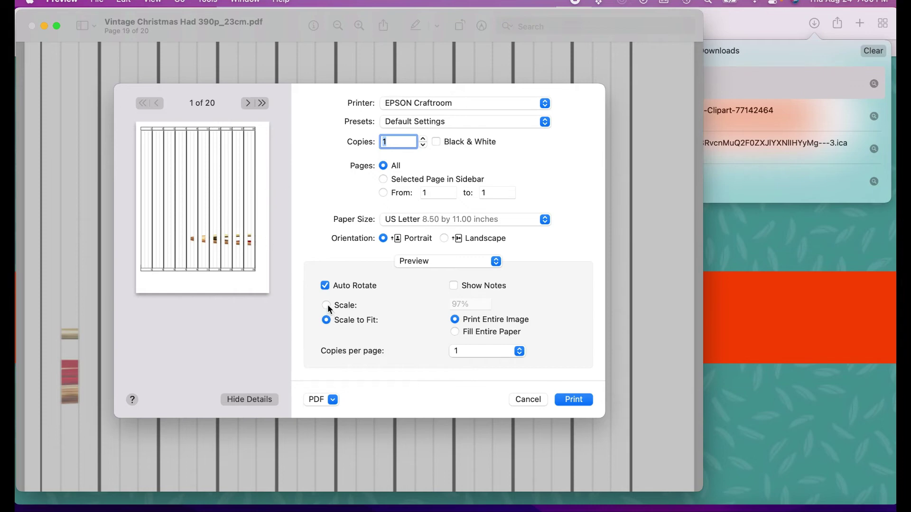
left_click(457, 332)
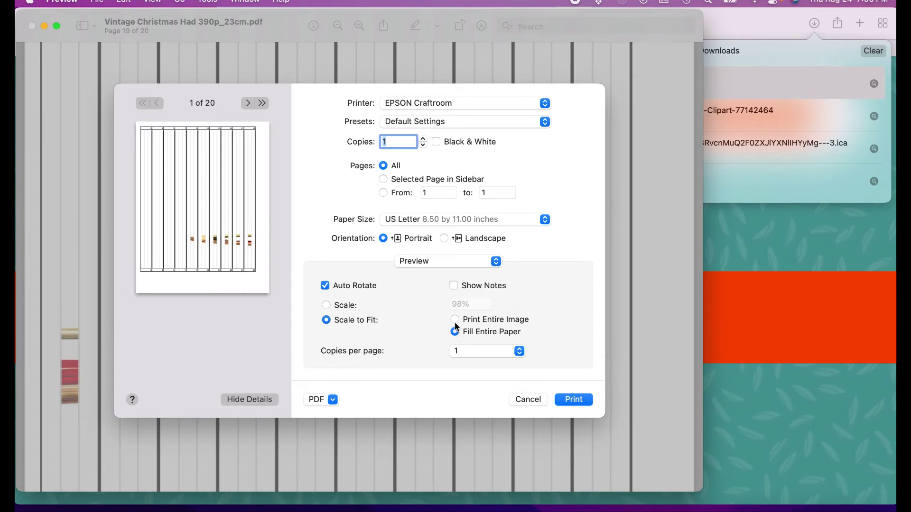
left_click(454, 319)
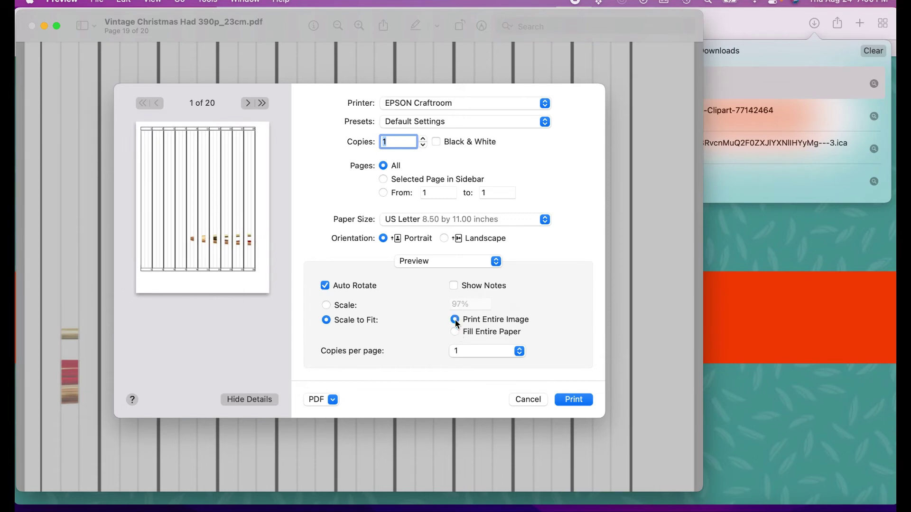
left_click(326, 305)
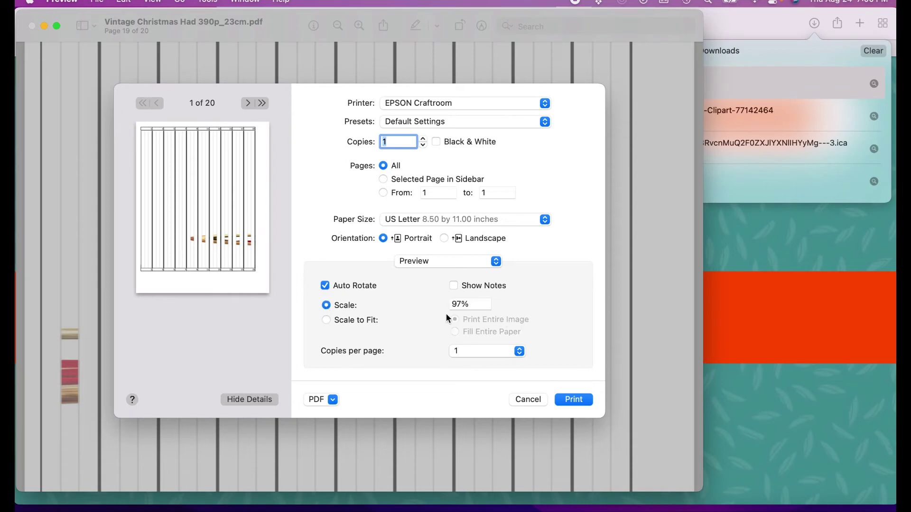
left_click(326, 321)
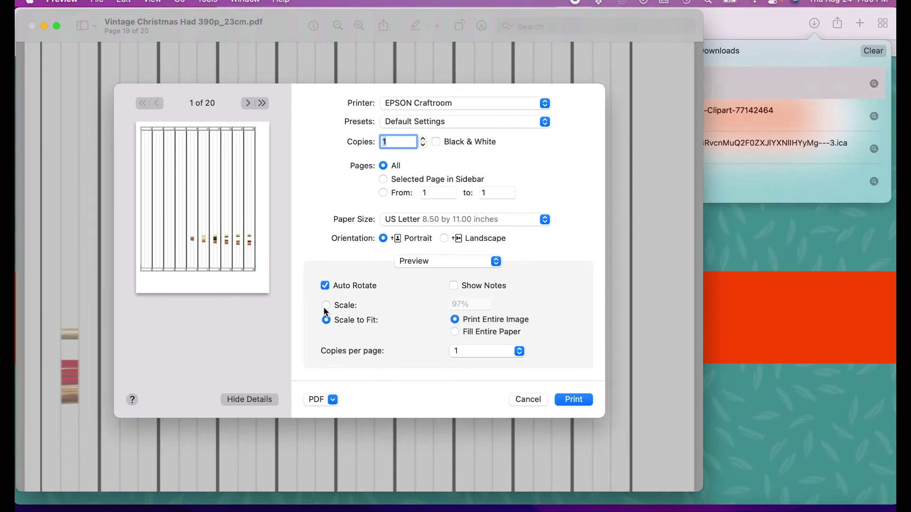
left_click(326, 306)
double_click(459, 304)
type("100")
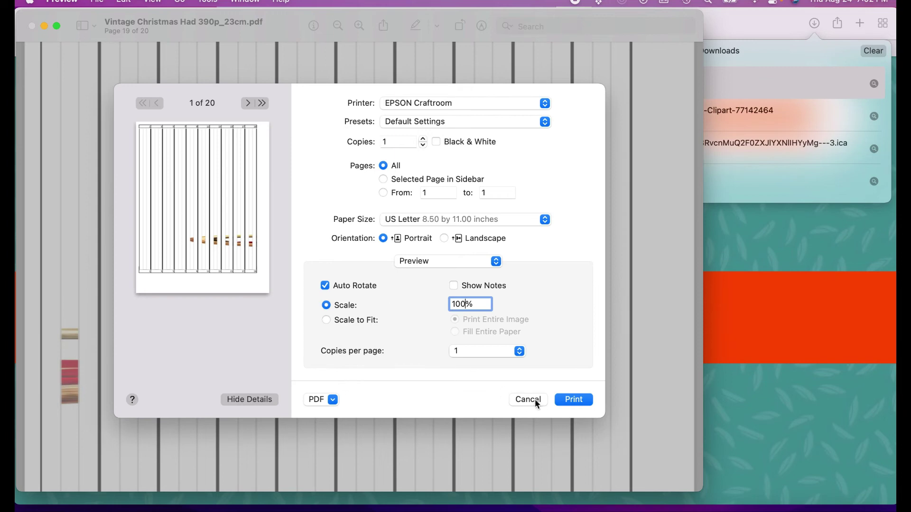
Cancel the print dialog without printing the pattern
left_click(536, 399)
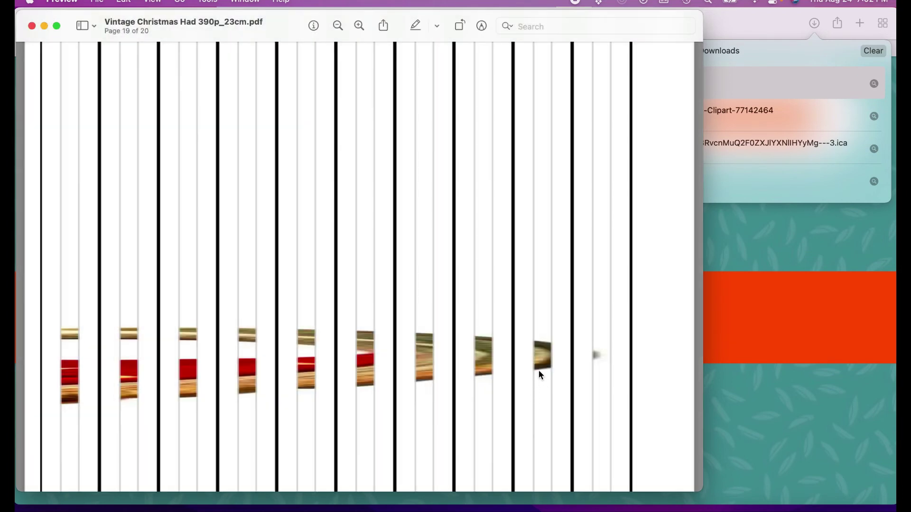
Fix the name typo 'Had' to 'Hat', giving 'Vintage Christmas Hat 390p_23cm.pdf'
scroll(492, 339, "up", 10)
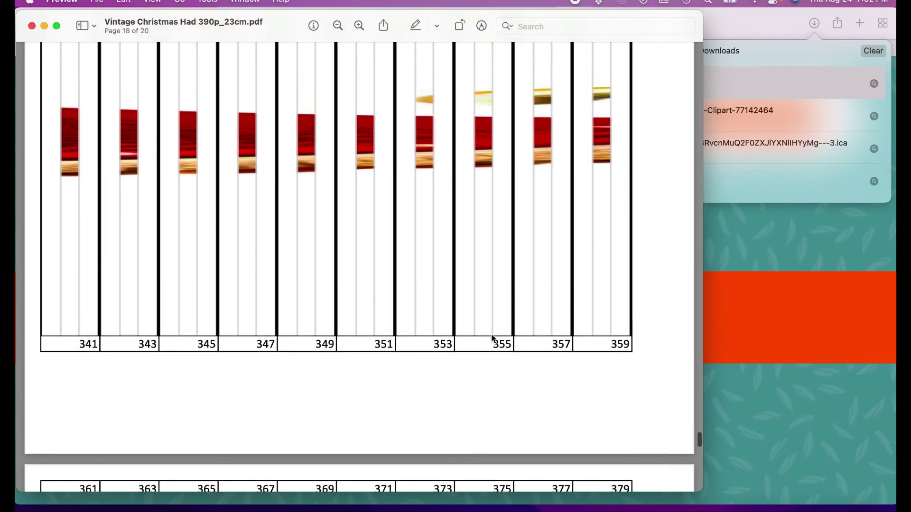
scroll(493, 338, "up", 10)
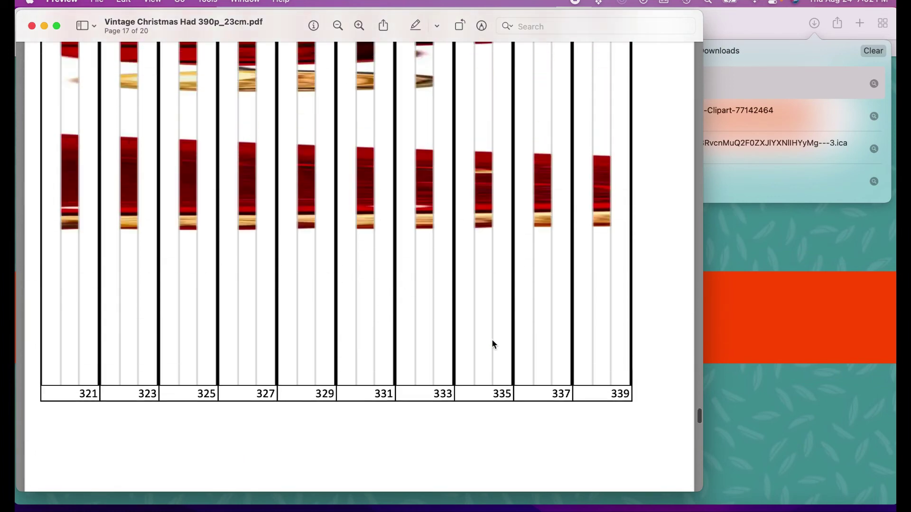
scroll(492, 343, "up", 10)
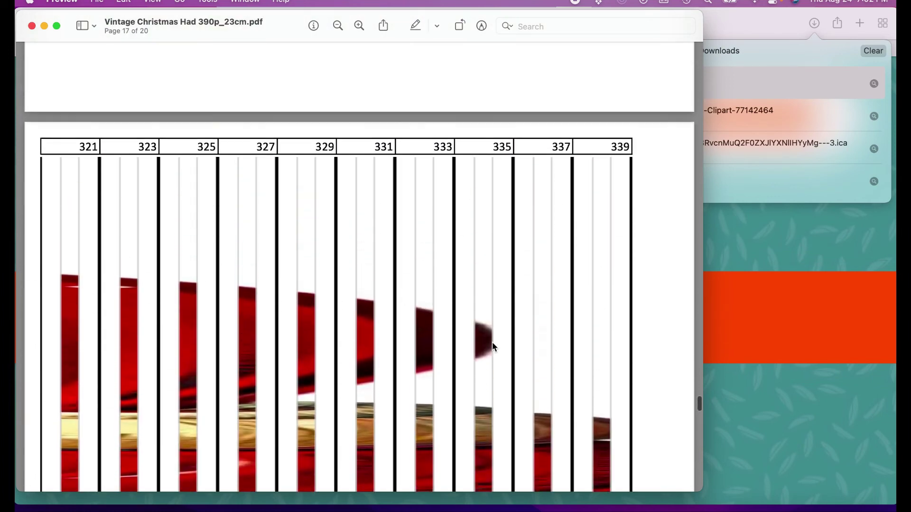
scroll(504, 386, "up", 10)
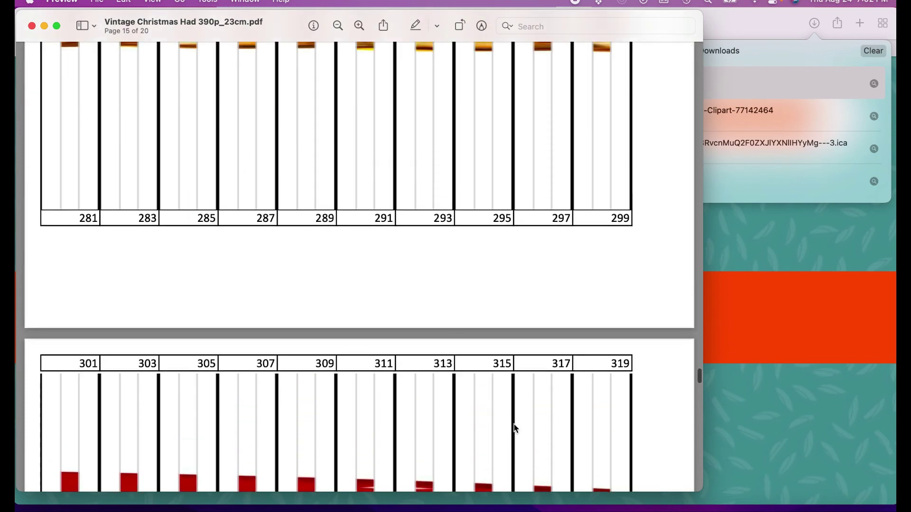
scroll(524, 483, "up", 8)
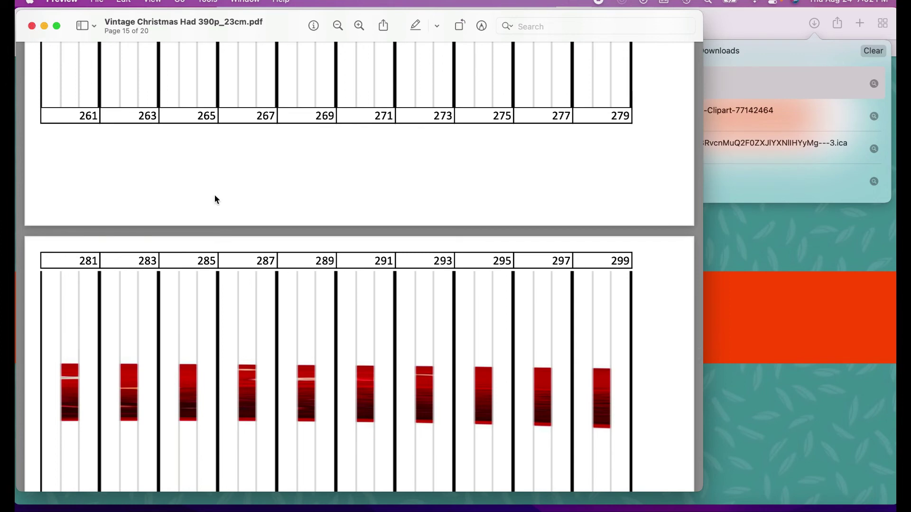
left_click(198, 24)
left_click(283, 45)
key("BackSpace")
type("t")
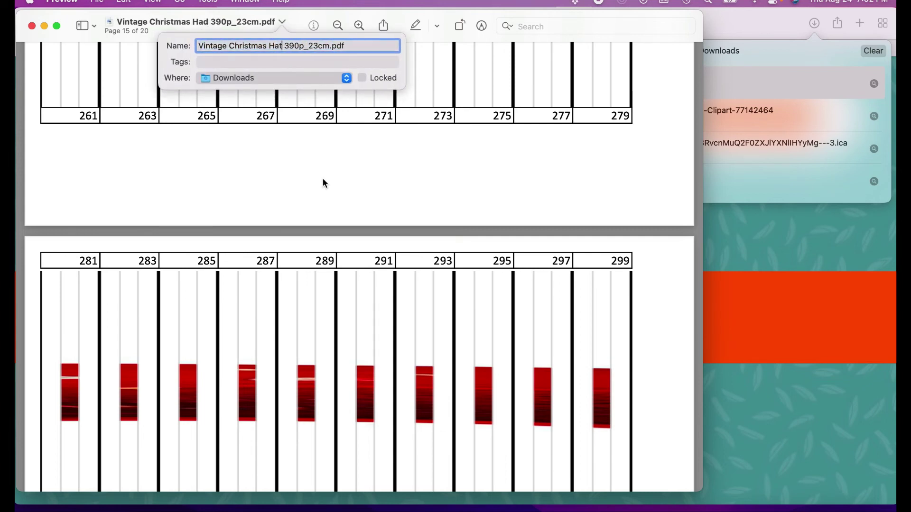
left_click(321, 180)
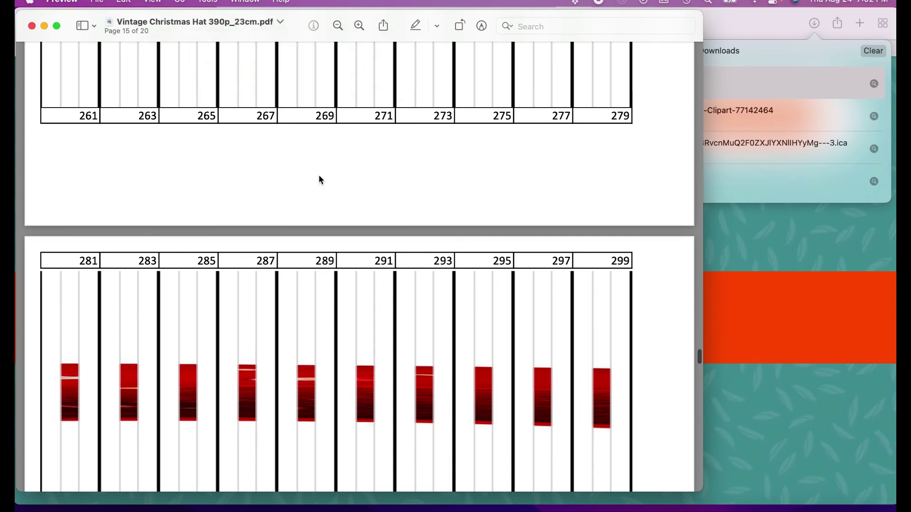
Close the PDF, postpone the Citrix update, and expand the FAQ on book page counts
left_click(32, 25)
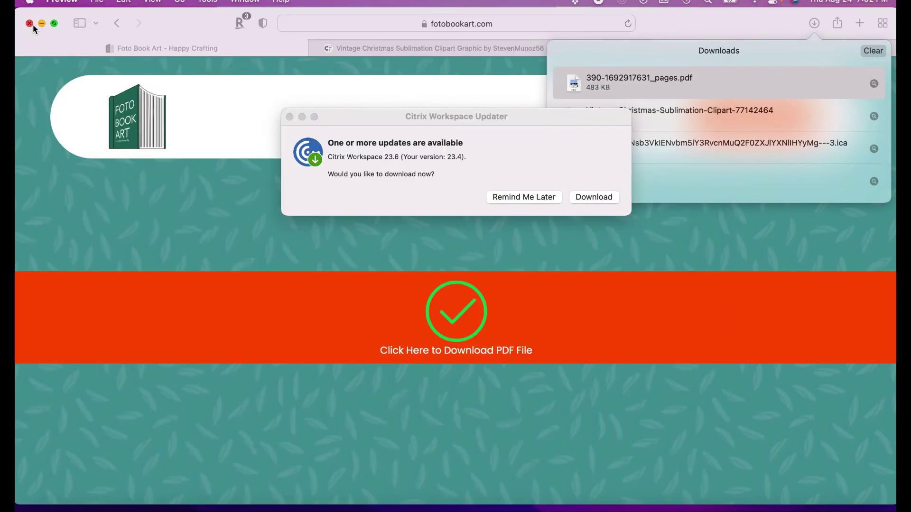
left_click(534, 197)
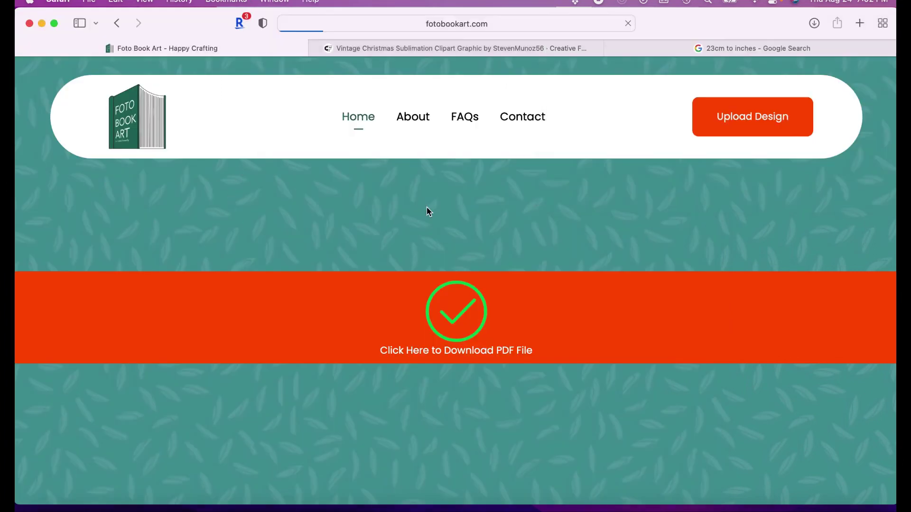
left_click(466, 117)
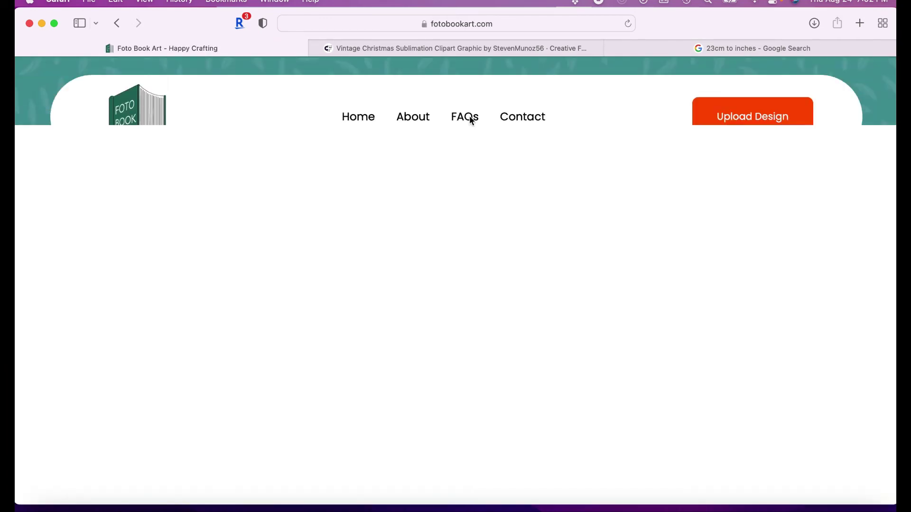
left_click(468, 120)
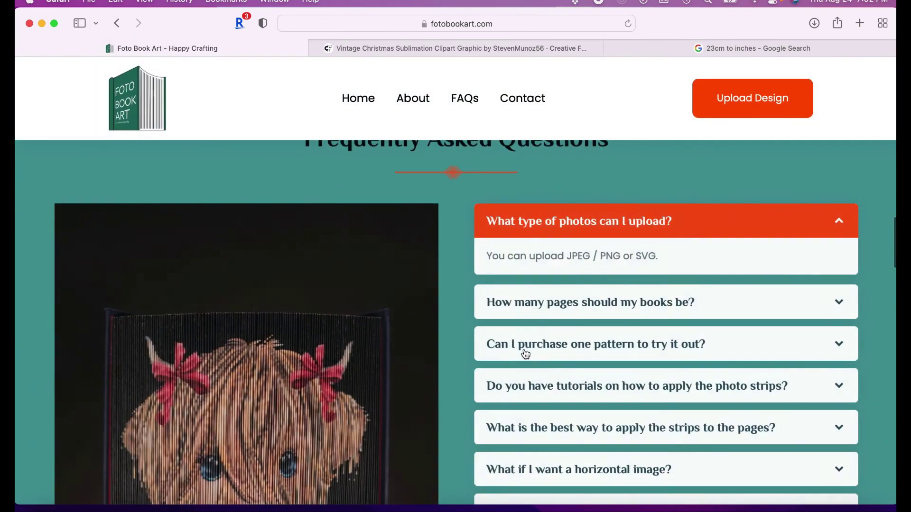
scroll(526, 308, "down", 2)
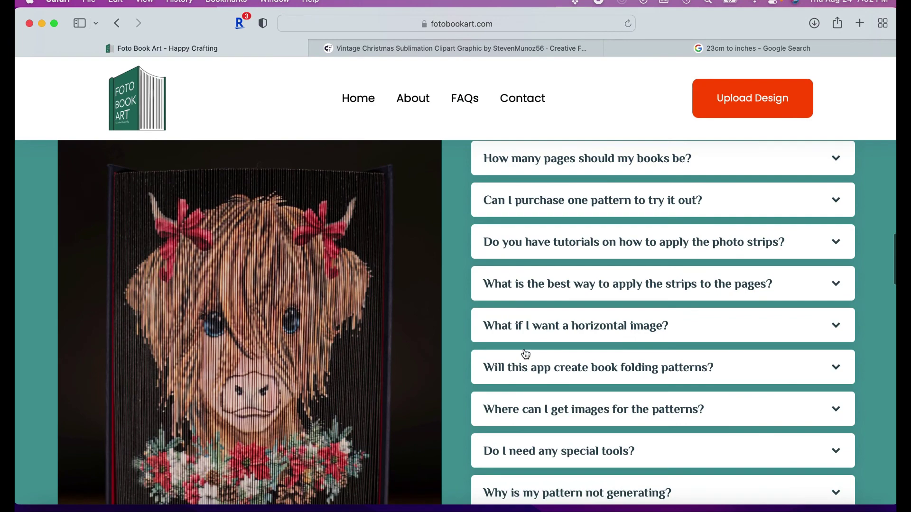
left_click(566, 161)
scroll(576, 238, "up", 1)
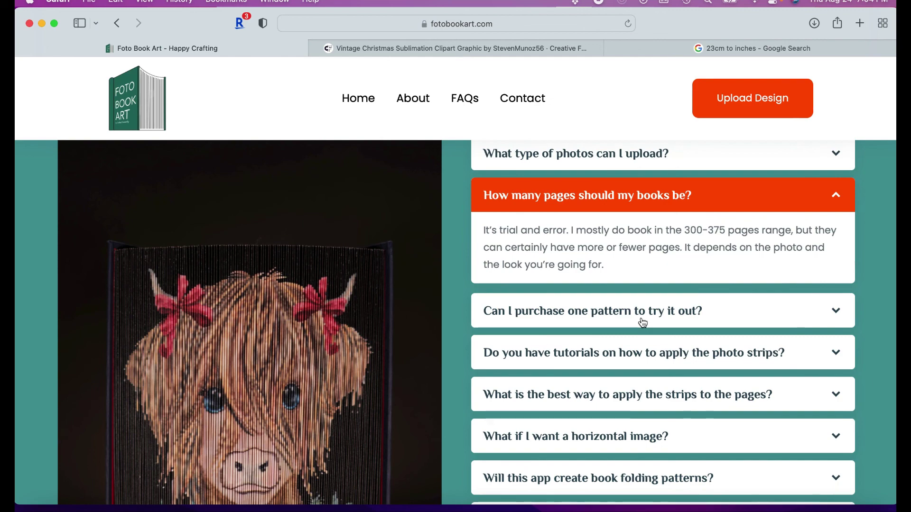
Expand and collapse the FAQ 'Will this app create book folding patterns?'
scroll(643, 324, "down", 3)
scroll(643, 323, "down", 5)
scroll(641, 321, "down", 1)
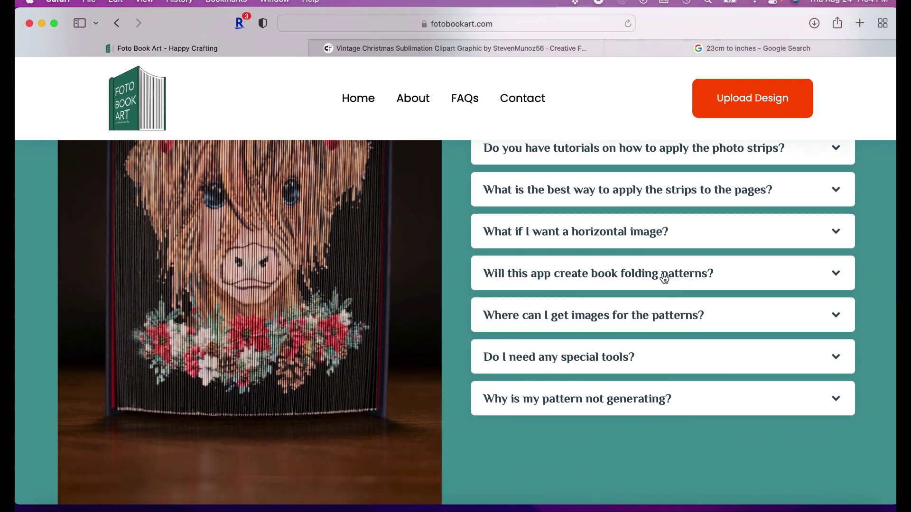
left_click(663, 278)
scroll(668, 270, "up", 2)
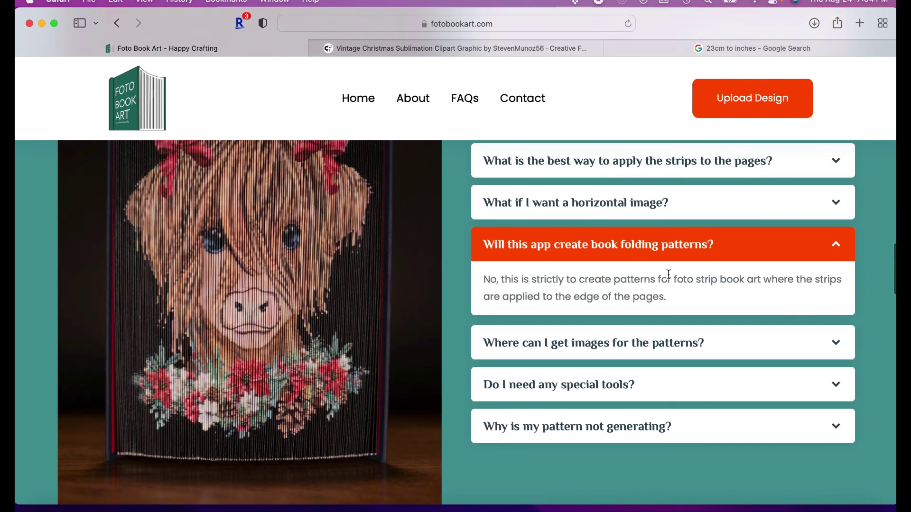
left_click(670, 244)
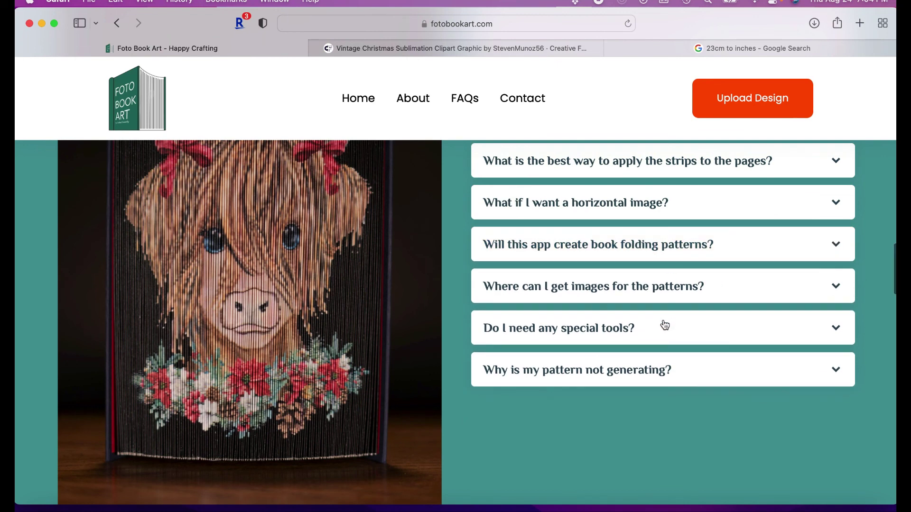
scroll(664, 325, "up", 1)
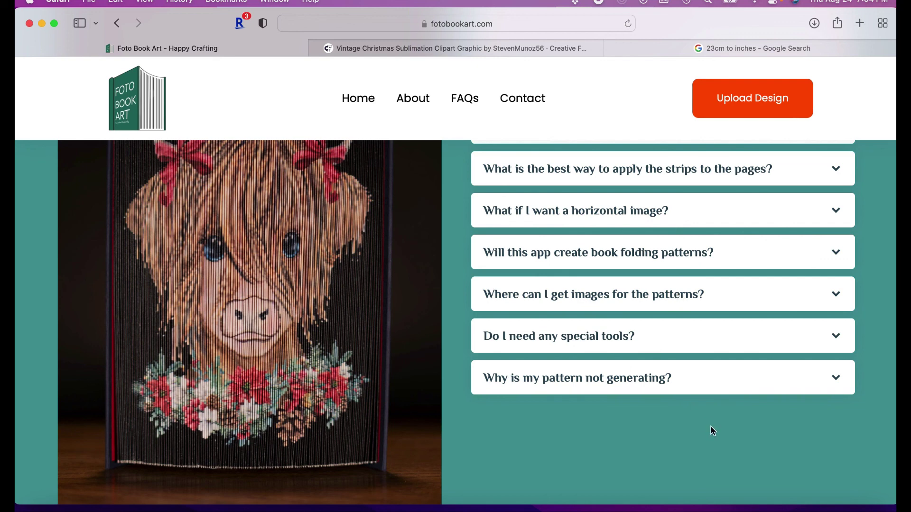
Expand and collapse 'Why is my pattern not generating?', then return to the page top
scroll(713, 431, "down", 2)
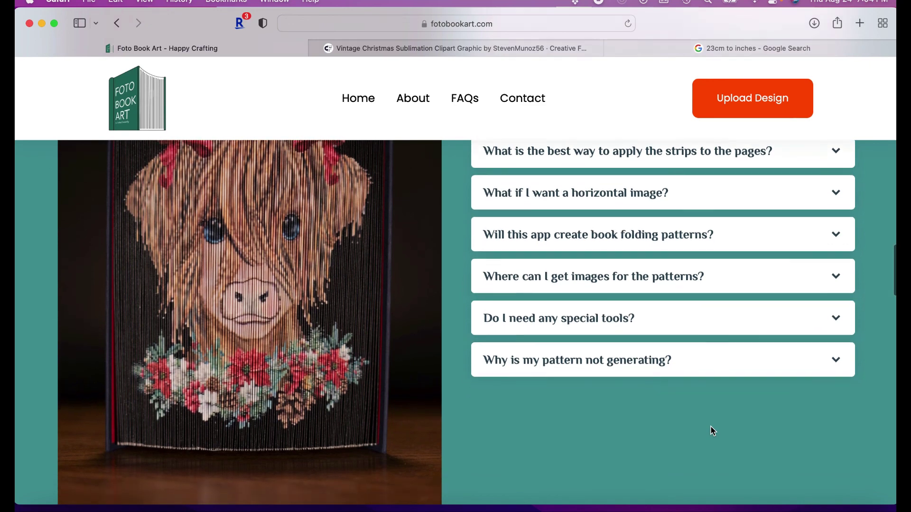
scroll(712, 425, "down", 3)
scroll(712, 423, "up", 2)
left_click(700, 342)
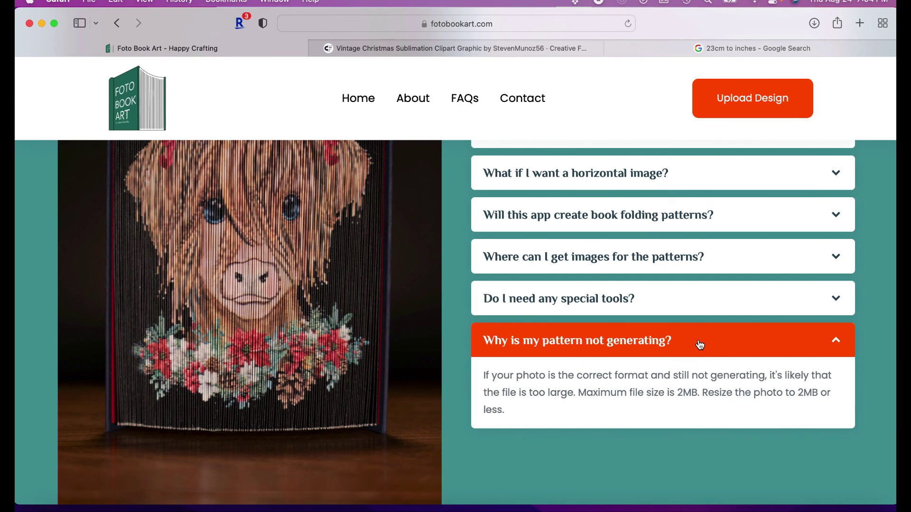
scroll(700, 345, "up", 1)
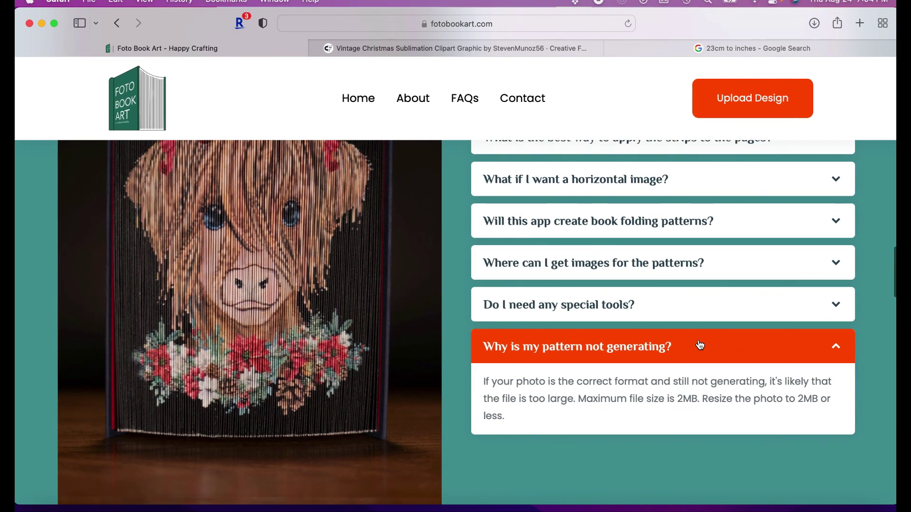
scroll(700, 345, "up", 3)
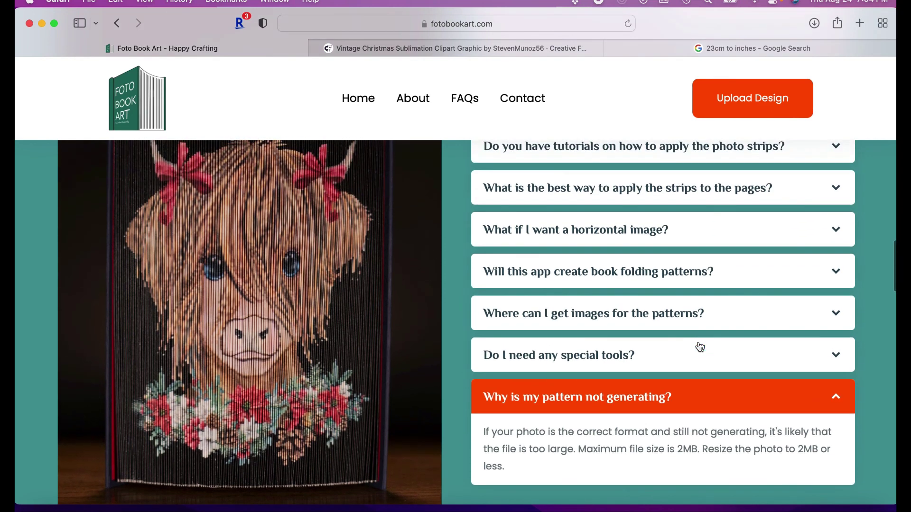
left_click(702, 392)
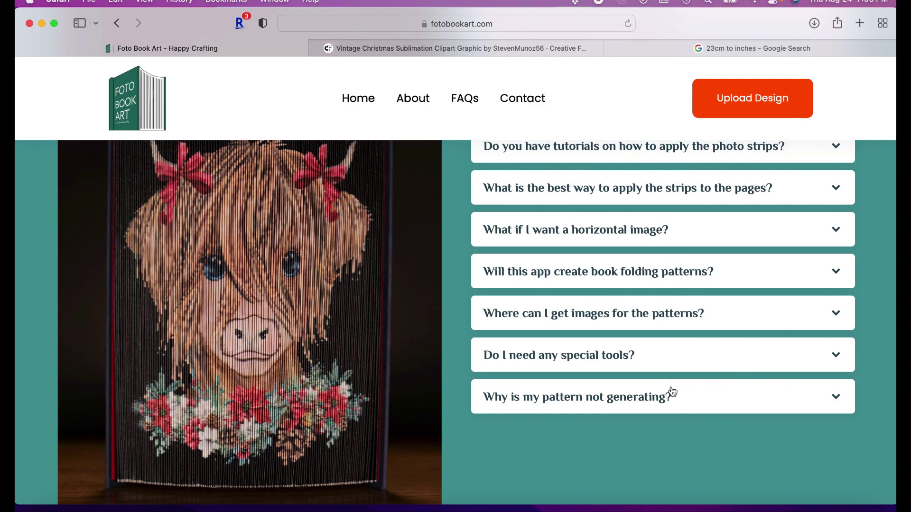
scroll(378, 341, "up", 5)
scroll(379, 343, "up", 15)
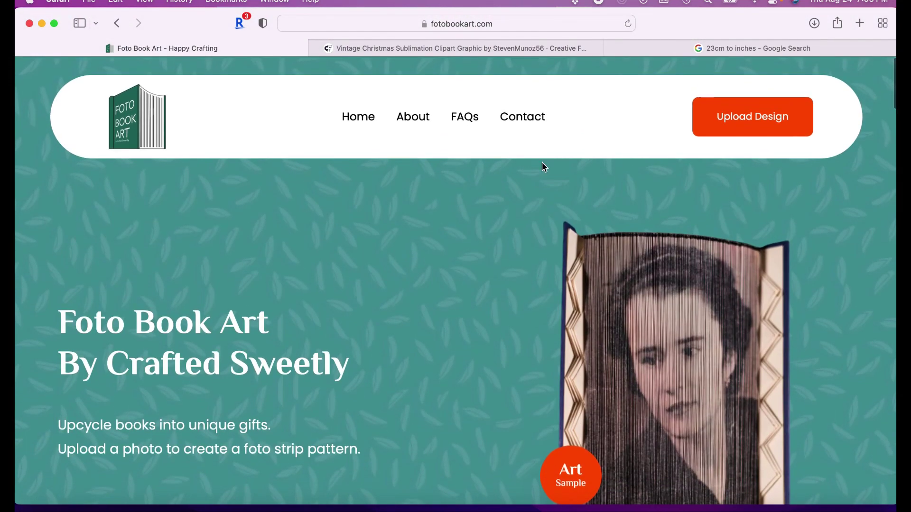
Use the Upload Design button to load the pattern generator form
left_click(752, 116)
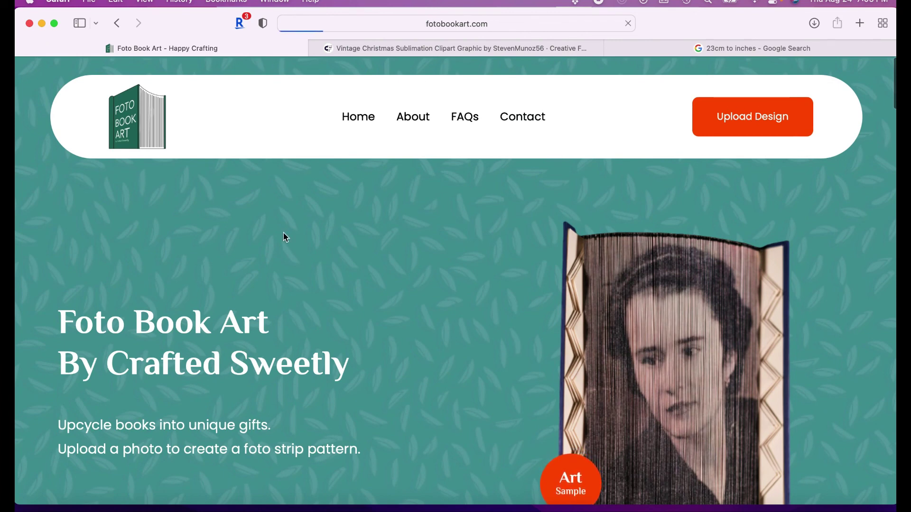